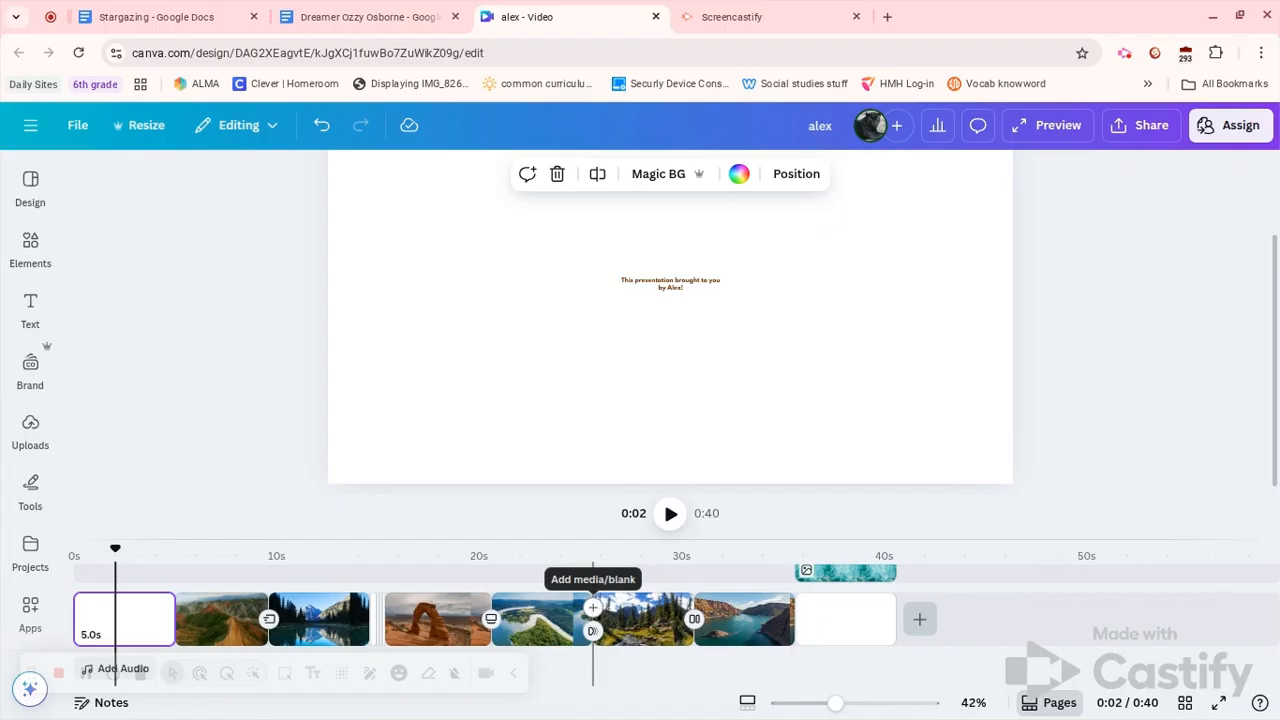
Insert a 5-second blank page between the river and forest clips, then move the playhead to 0:15
{"action": "left_click", "coordinate": [593, 607]}
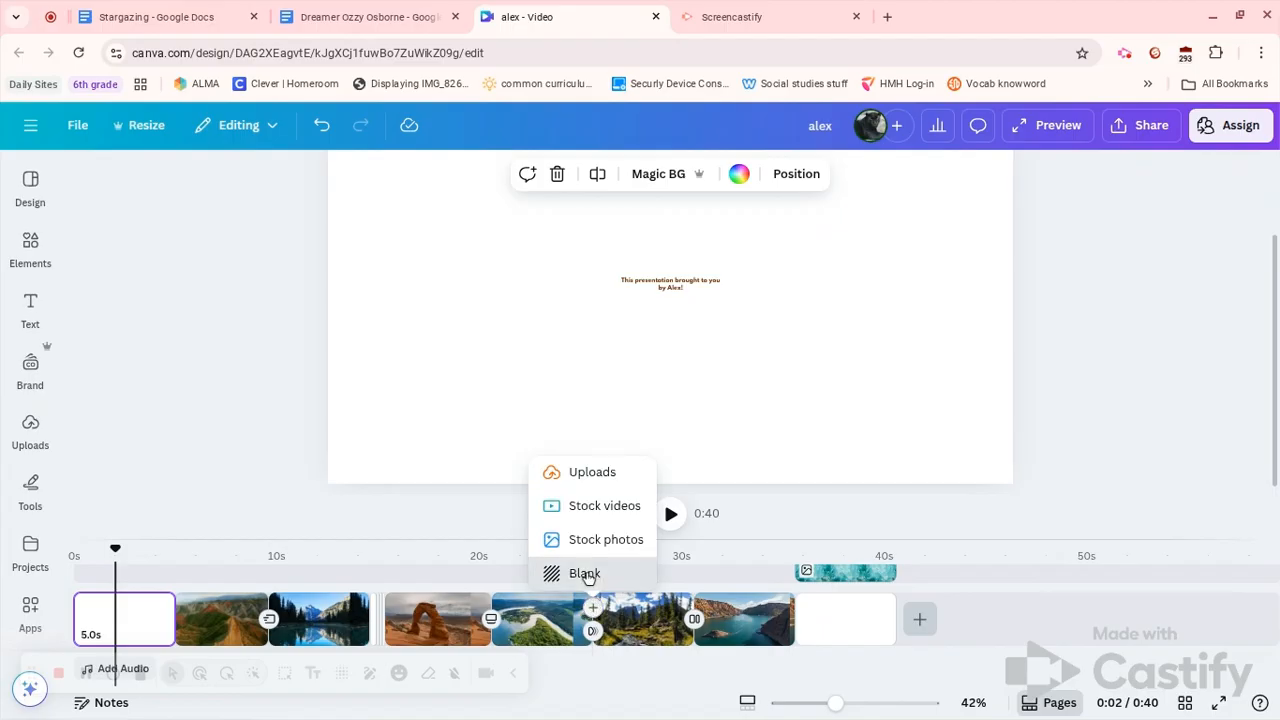
{"action": "left_click", "coordinate": [590, 575]}
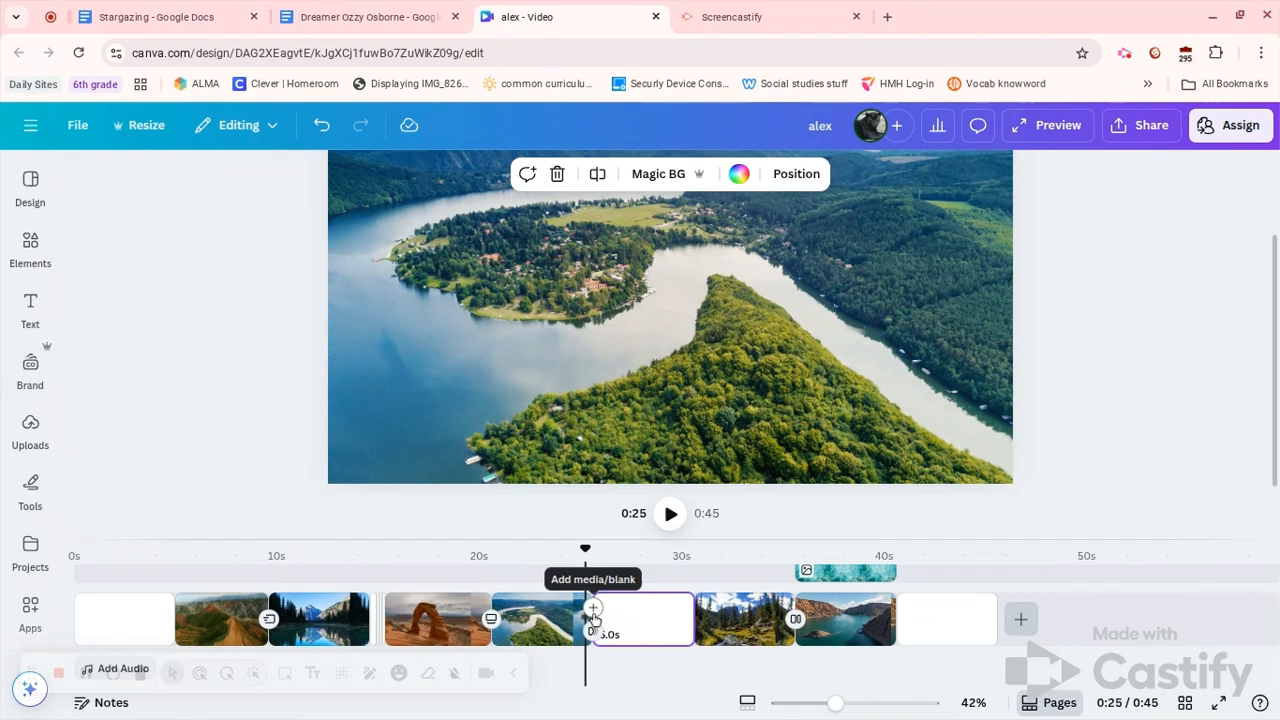
{"action": "left_click", "coordinate": [593, 609]}
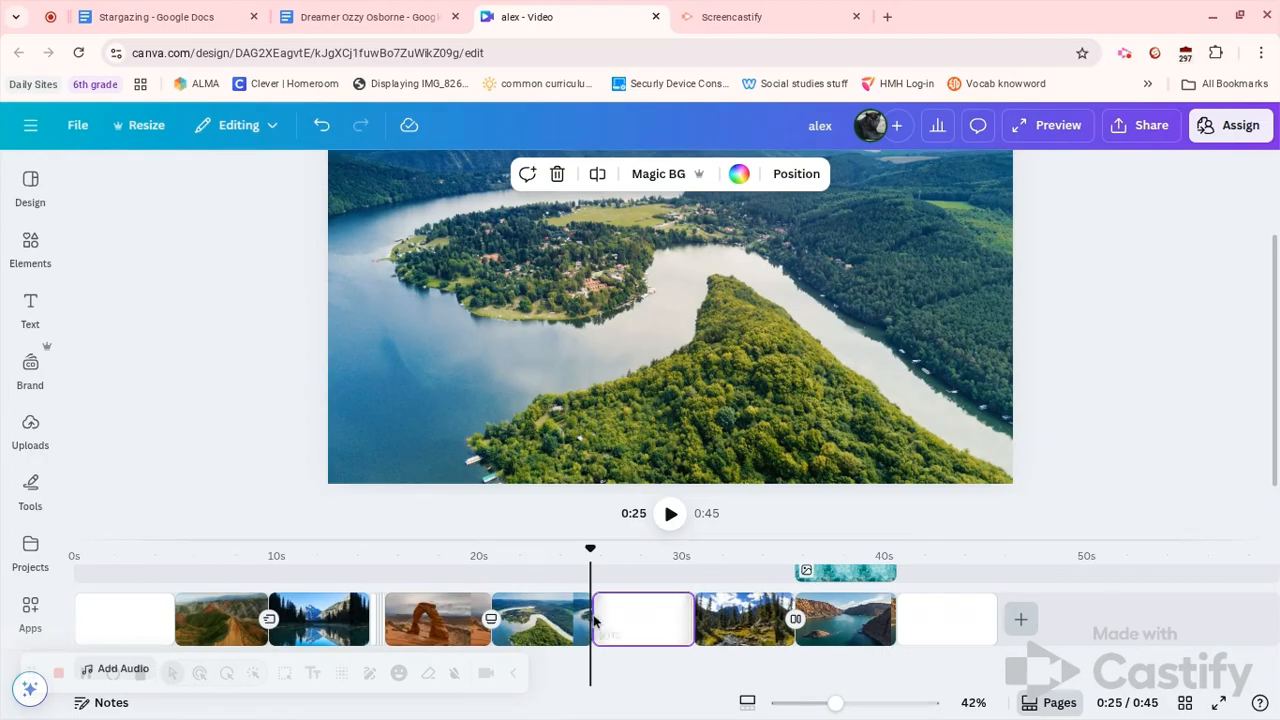
{"action": "mouse_move", "coordinate": [591, 620]}
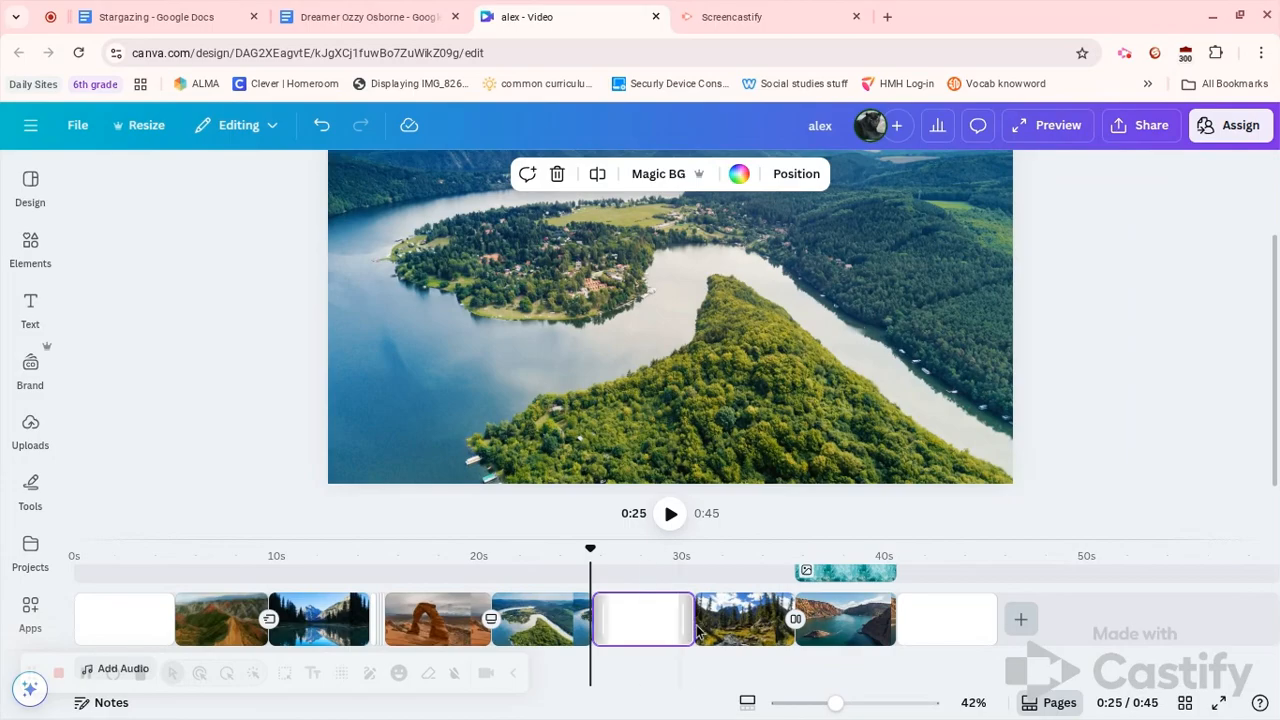
{"action": "left_click", "coordinate": [386, 617]}
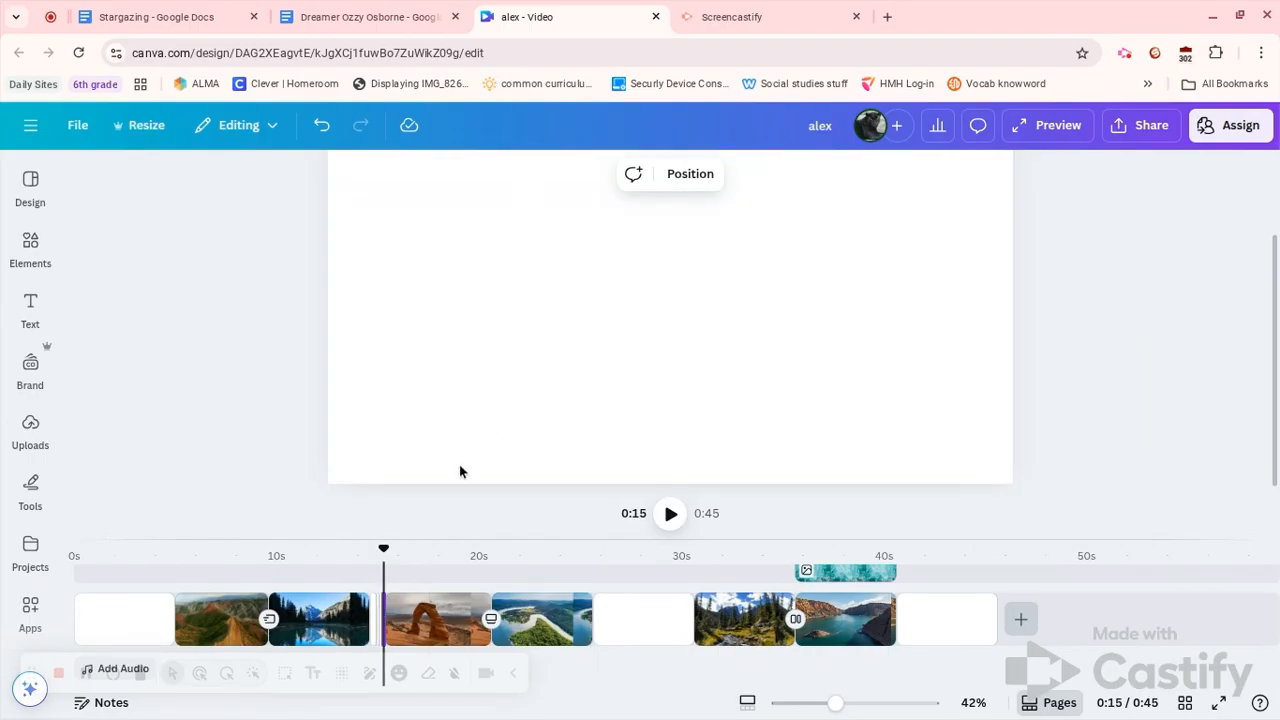
Adjust the canyon–lake Flow transition's duration to 2 seconds, then switch the transition to None
{"action": "left_click", "coordinate": [269, 620]}
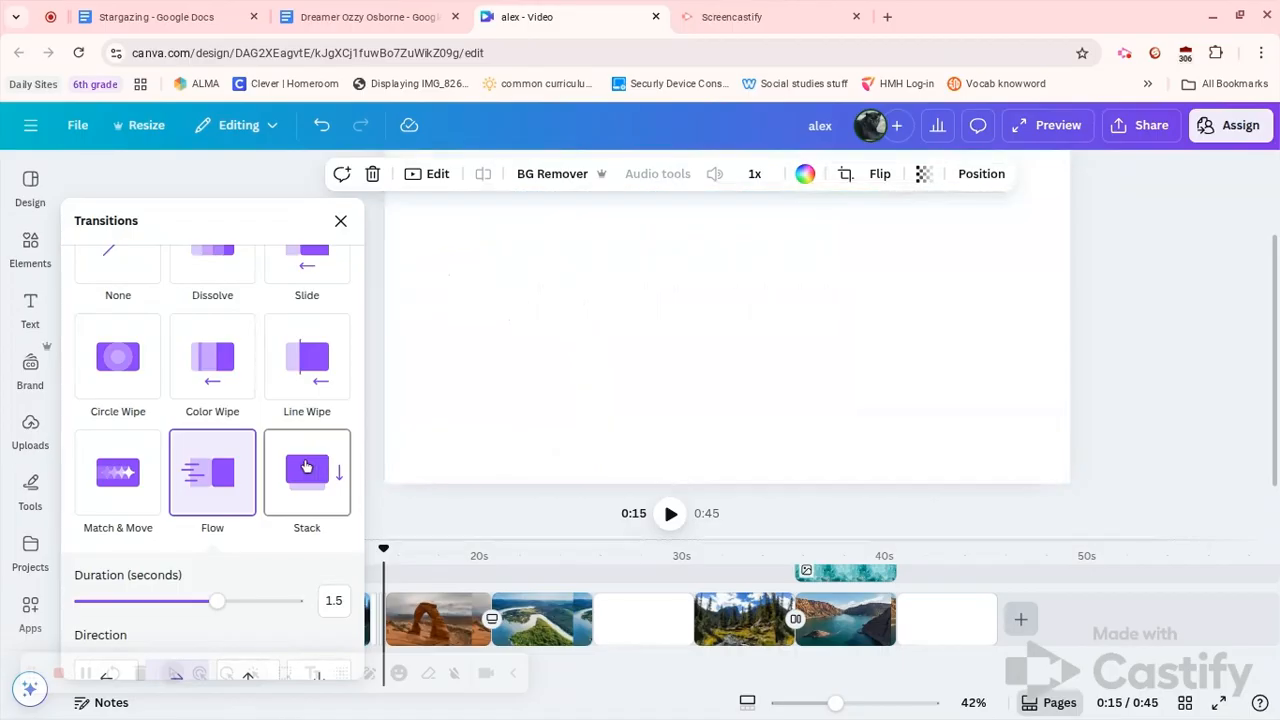
{"action": "scroll", "coordinate": [247, 546], "scroll_direction": "down", "scroll_amount": 1}
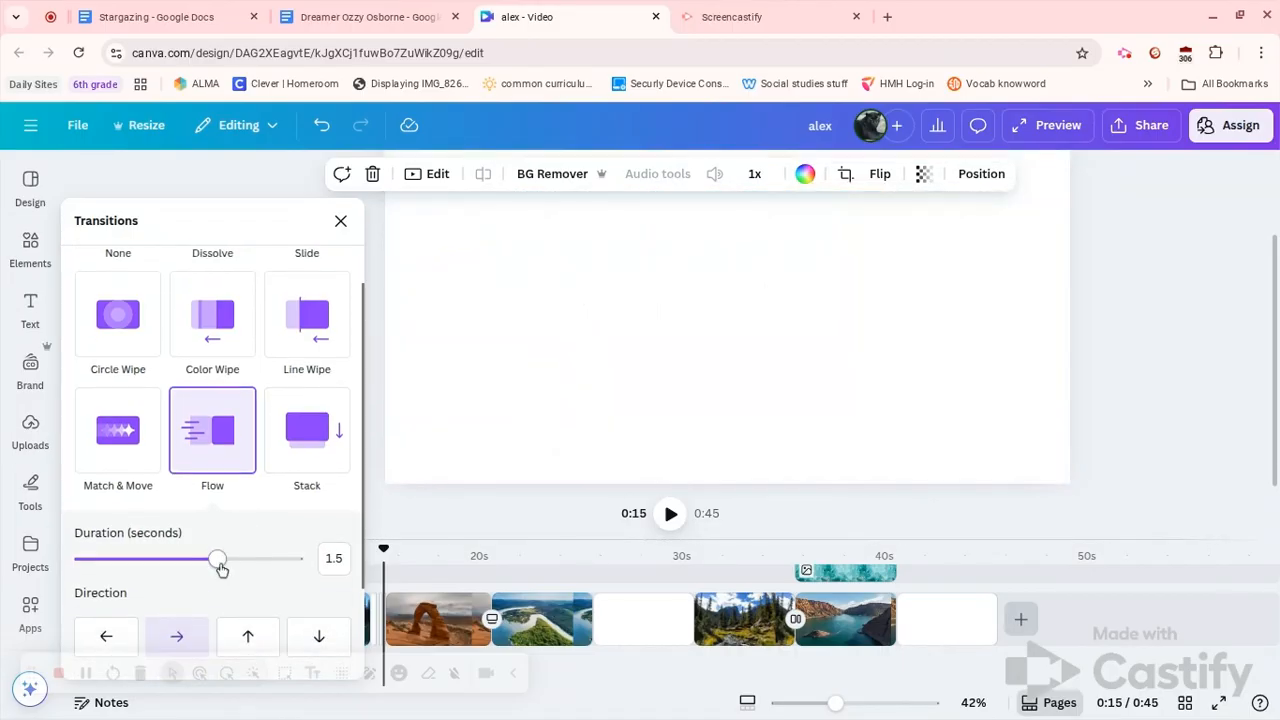
{"action": "left_click_drag", "start_coordinate": [221, 568], "coordinate": [110, 562]}
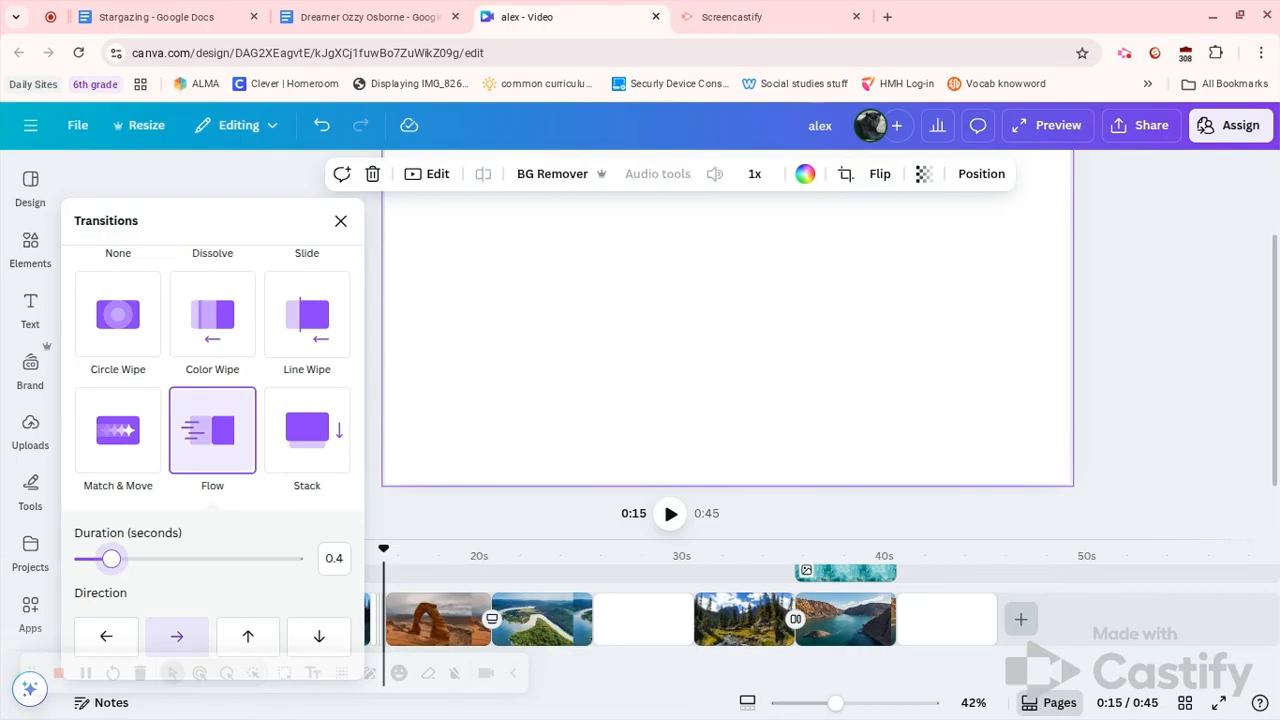
{"action": "left_click_drag", "start_coordinate": [111, 559], "coordinate": [264, 560]}
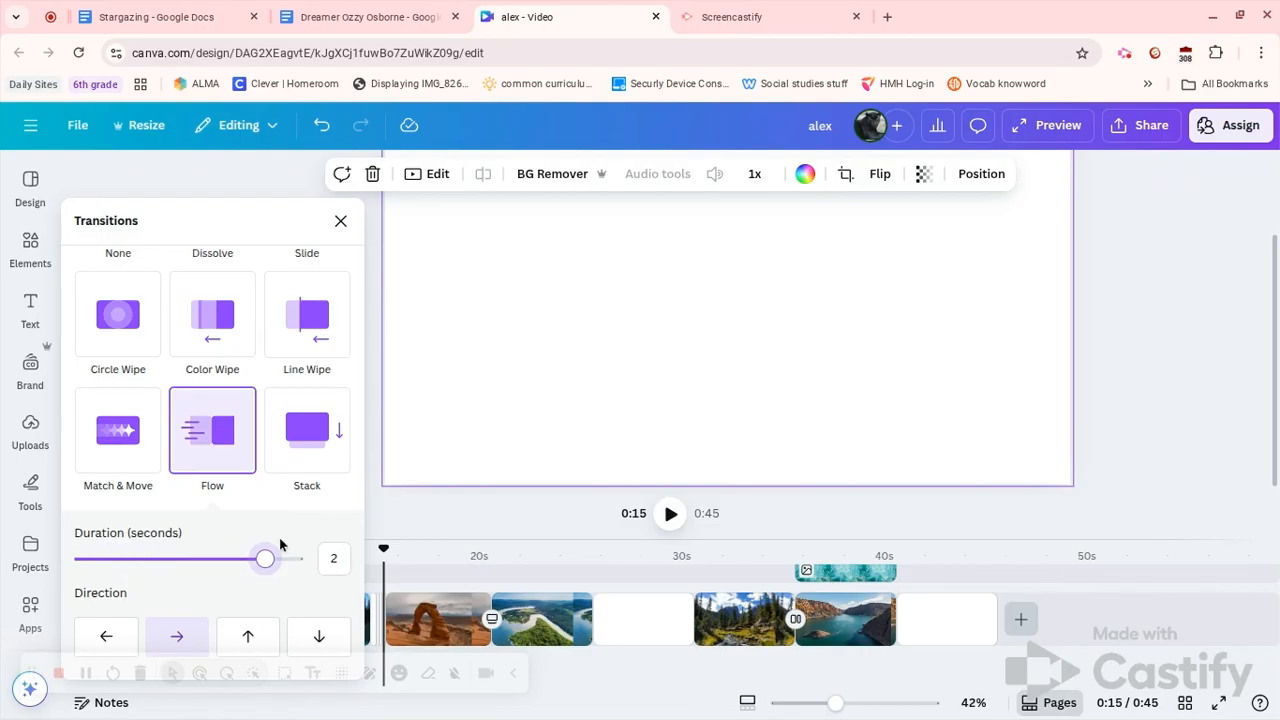
{"action": "scroll", "coordinate": [280, 558], "scroll_direction": "up", "scroll_amount": 3}
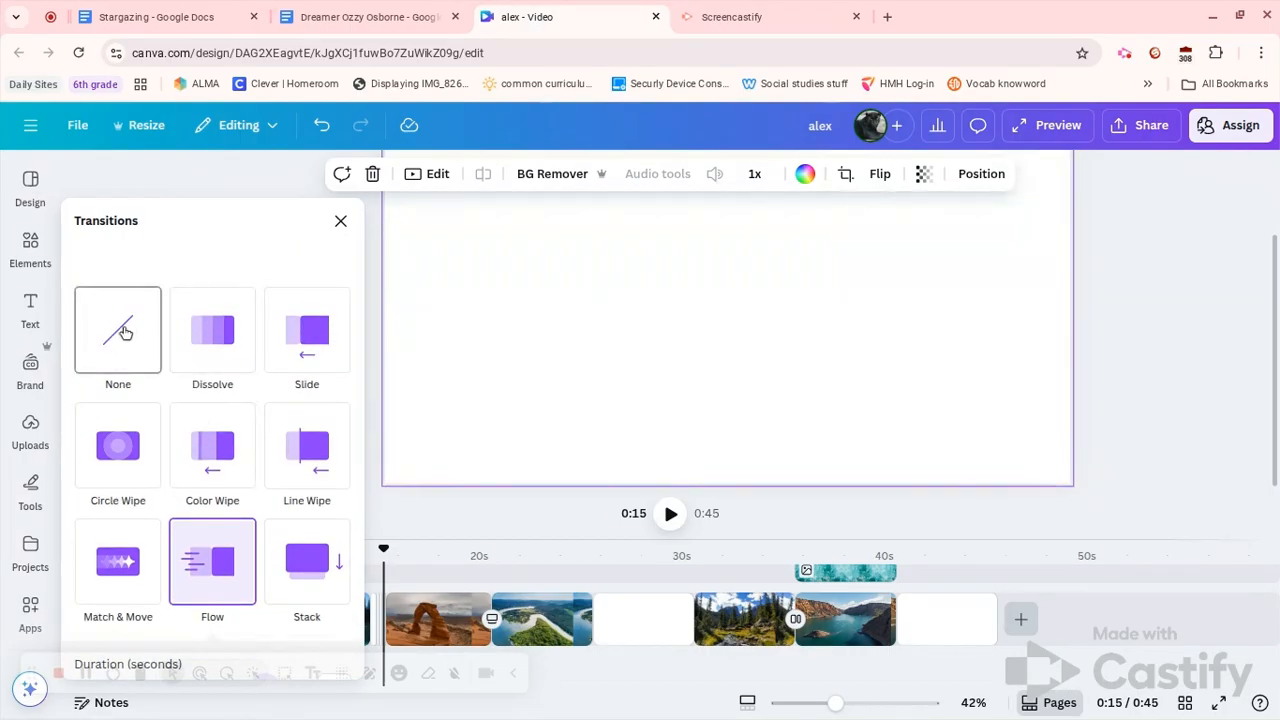
{"action": "left_click", "coordinate": [124, 335]}
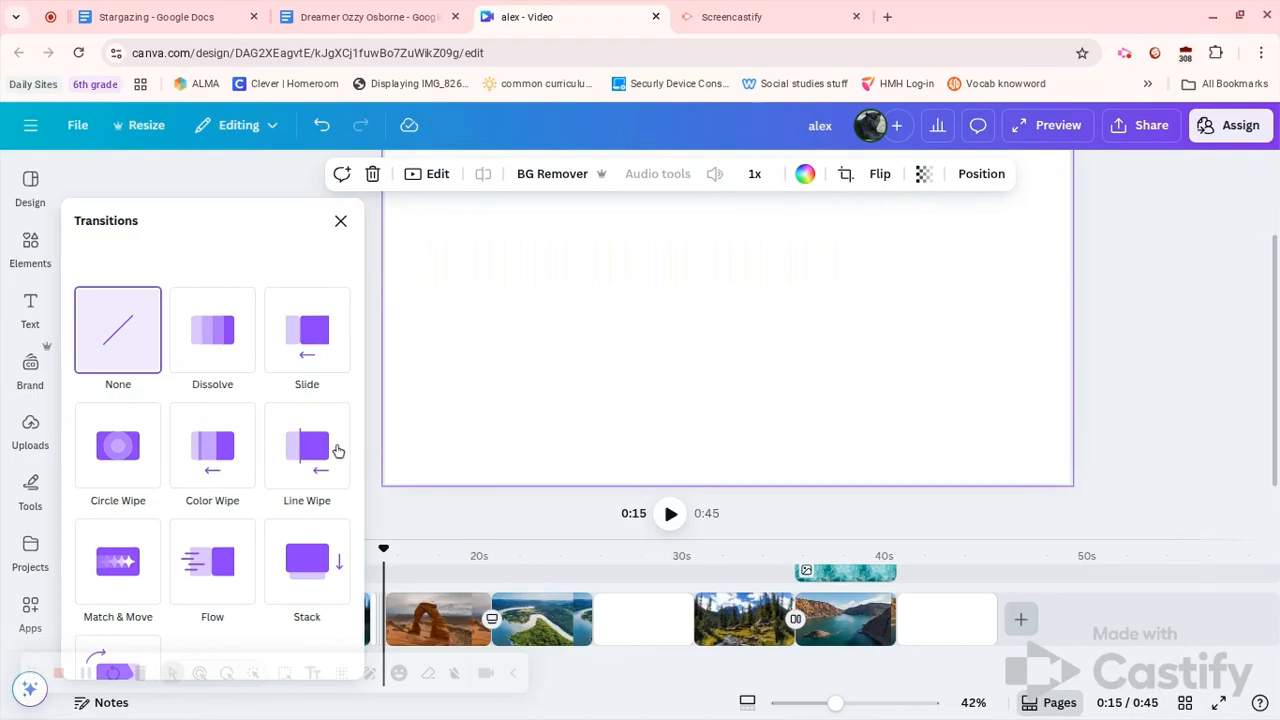
{"action": "left_click", "coordinate": [431, 500]}
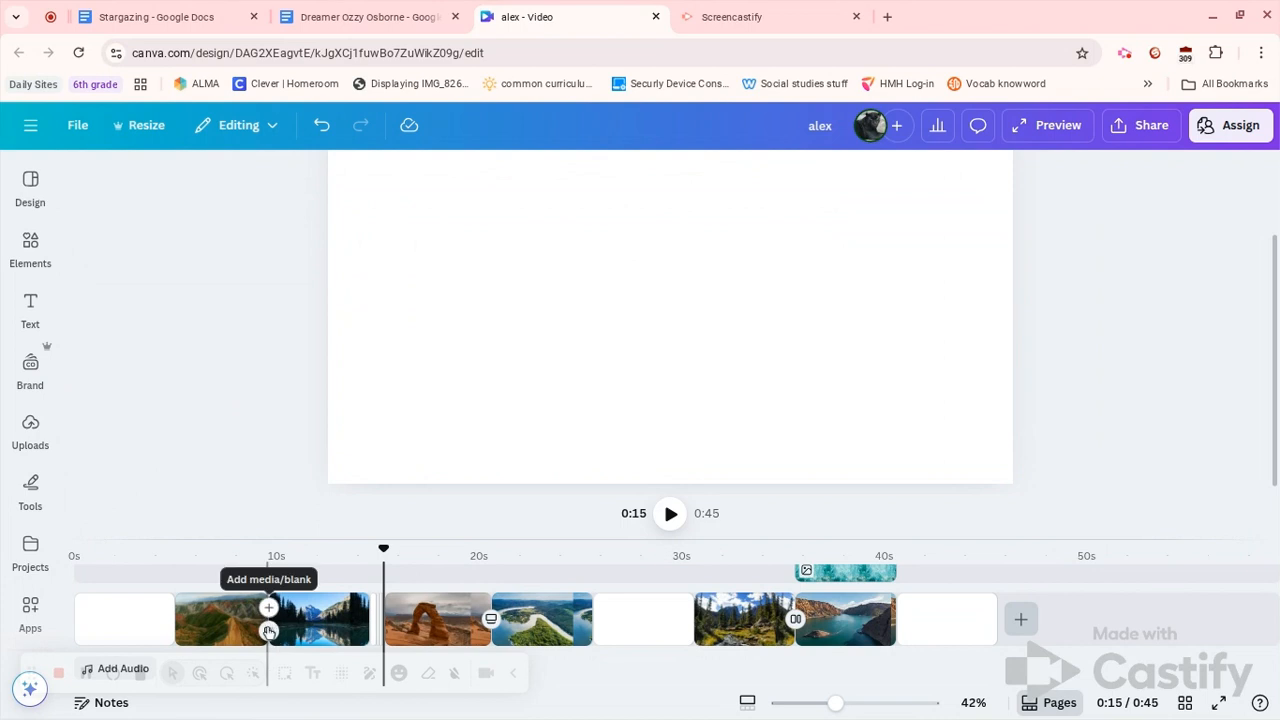
Give the canyon–lake clip boundary a Chop transition lasting 1.8 seconds
{"action": "left_click", "coordinate": [268, 632]}
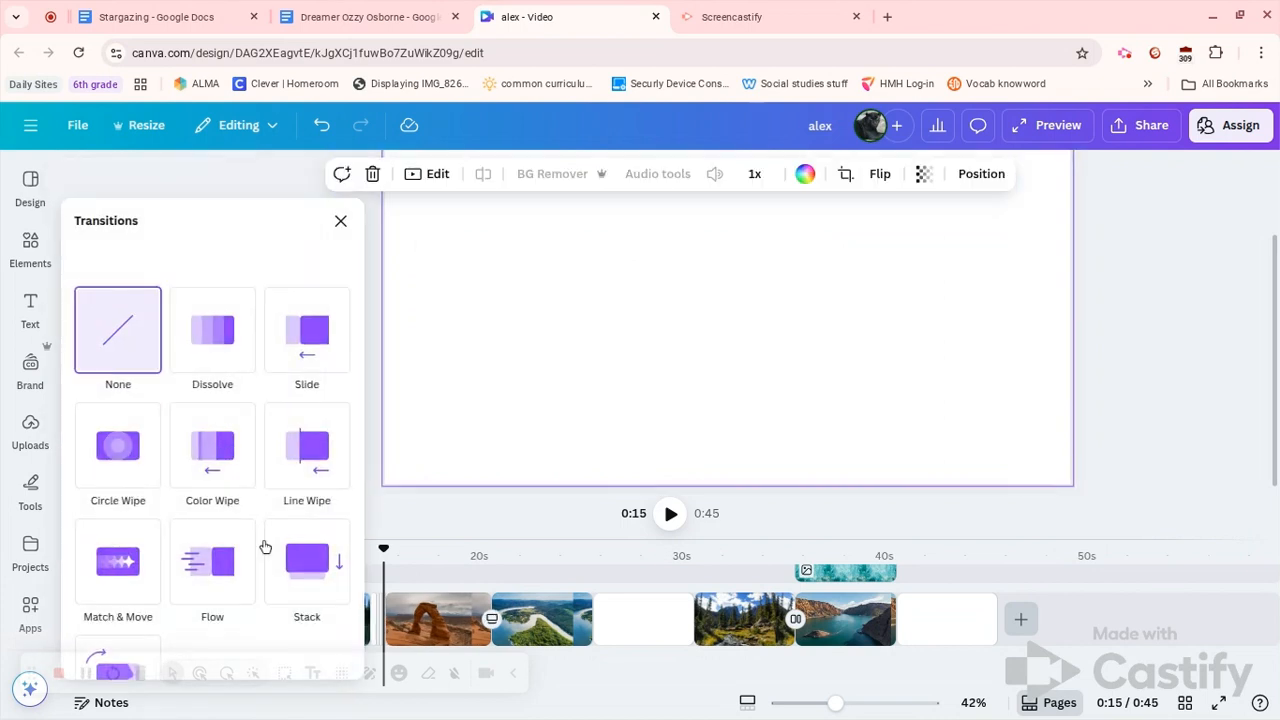
{"action": "left_click", "coordinate": [130, 563]}
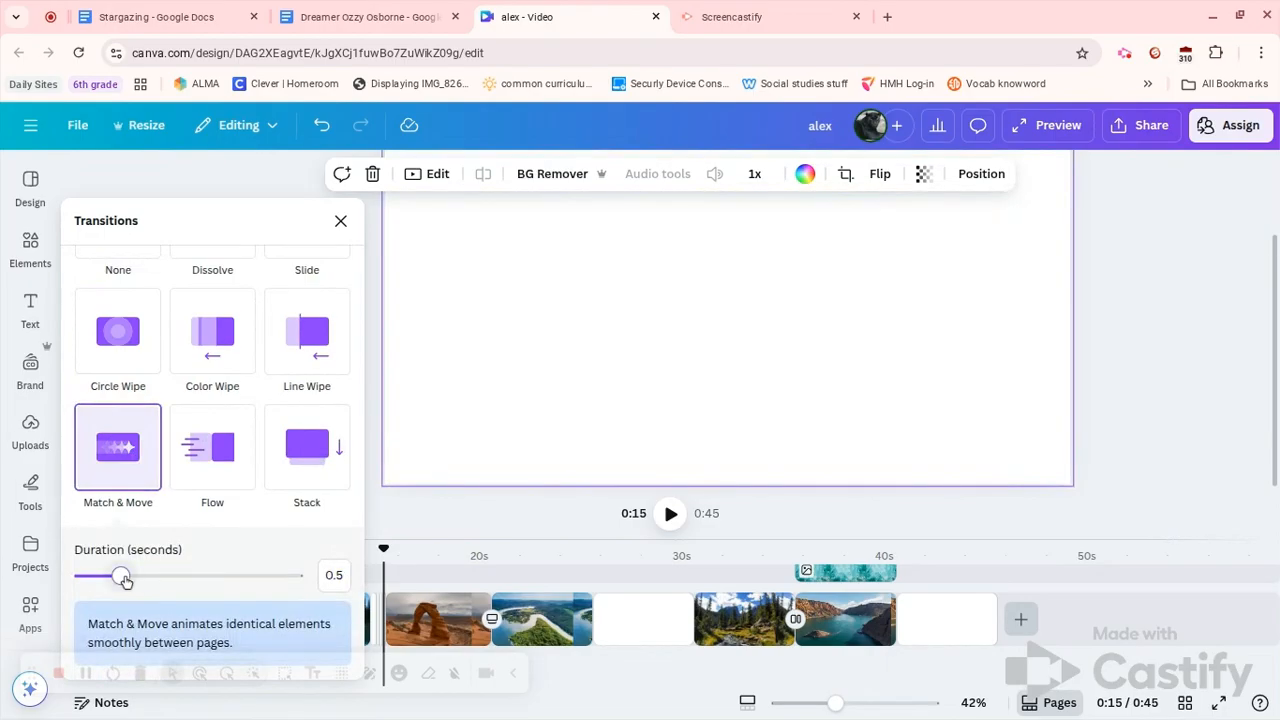
{"action": "left_click_drag", "start_coordinate": [121, 578], "coordinate": [249, 581]}
{"action": "scroll", "coordinate": [250, 581], "scroll_direction": "down", "scroll_amount": 3}
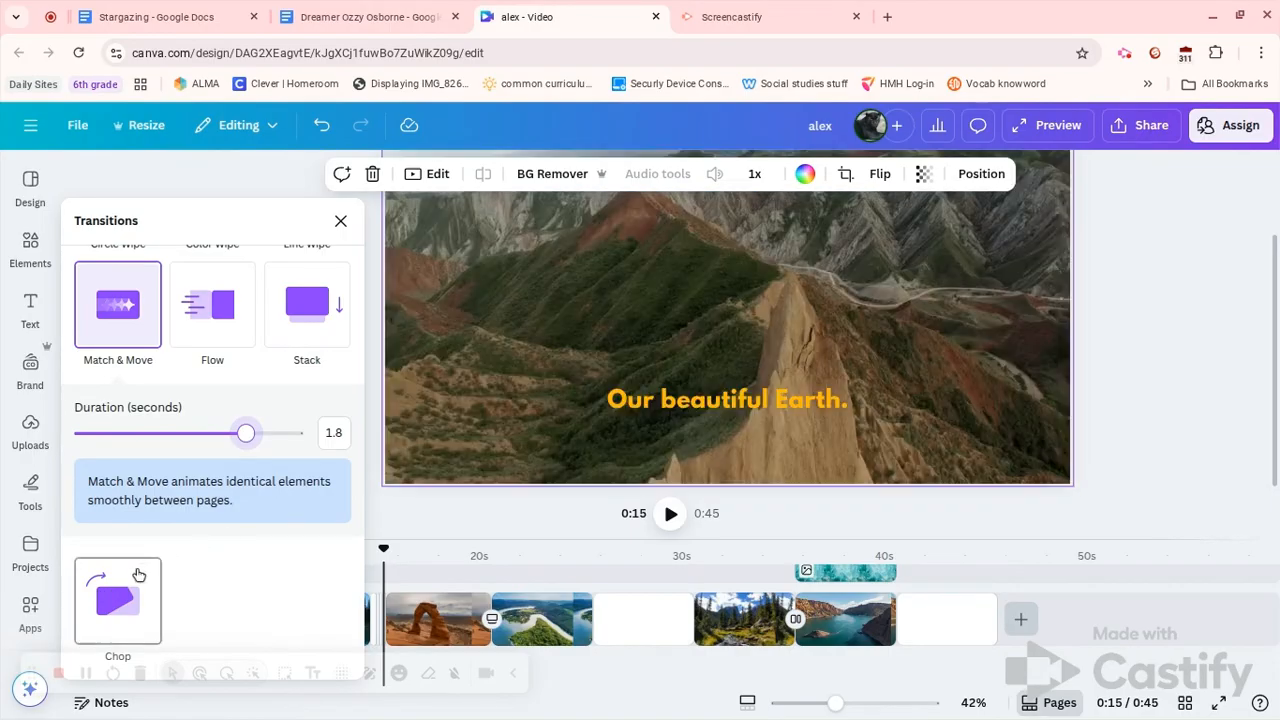
{"action": "left_click", "coordinate": [136, 576]}
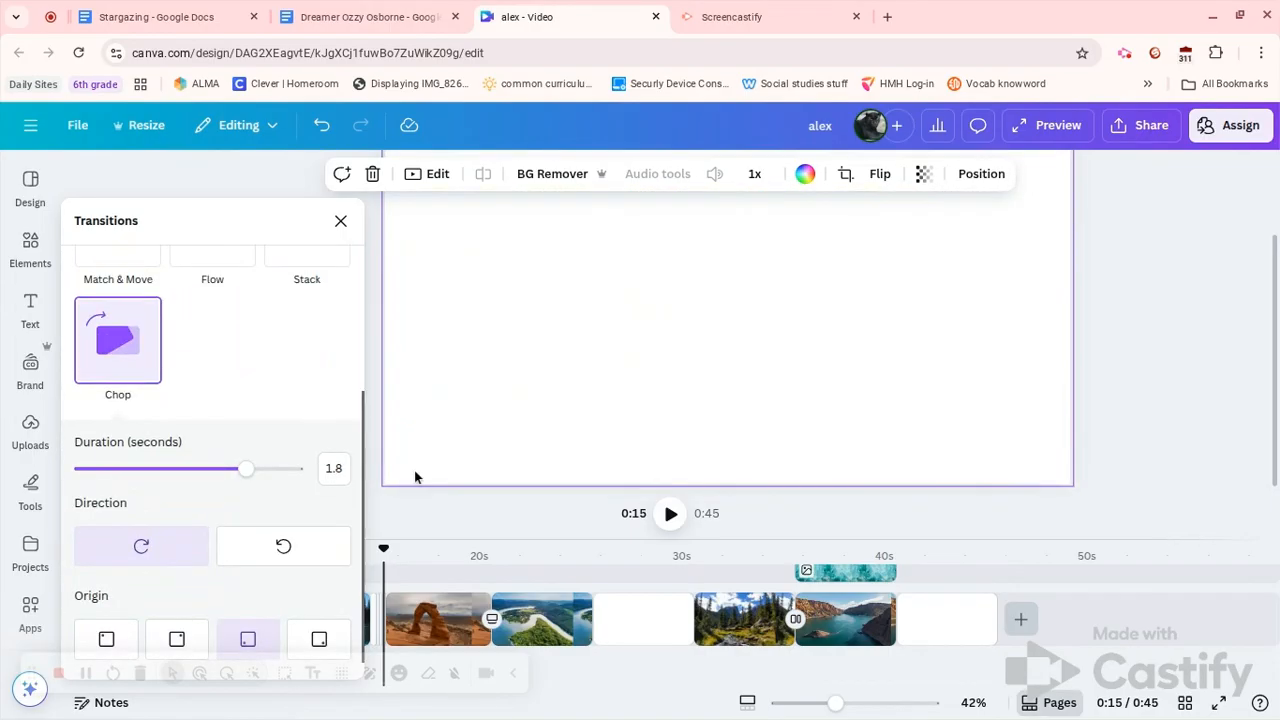
{"action": "left_click", "coordinate": [1182, 319]}
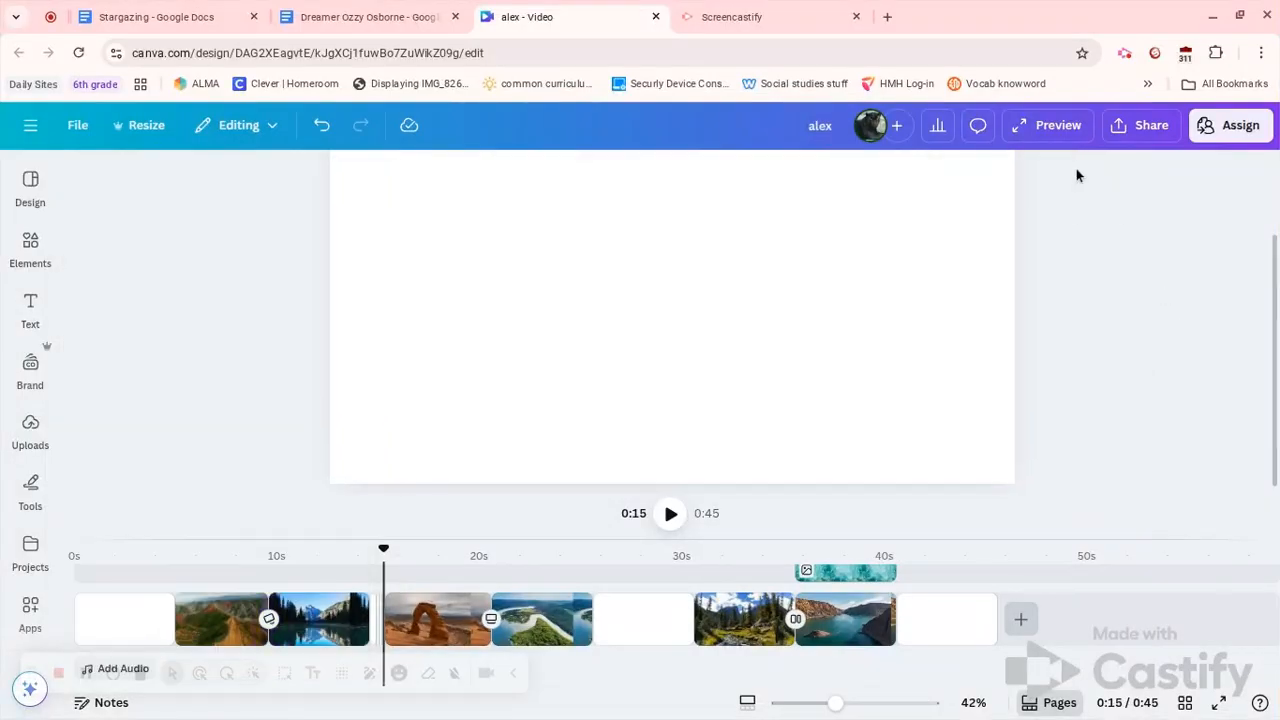
{"action": "left_click", "coordinate": [1053, 137]}
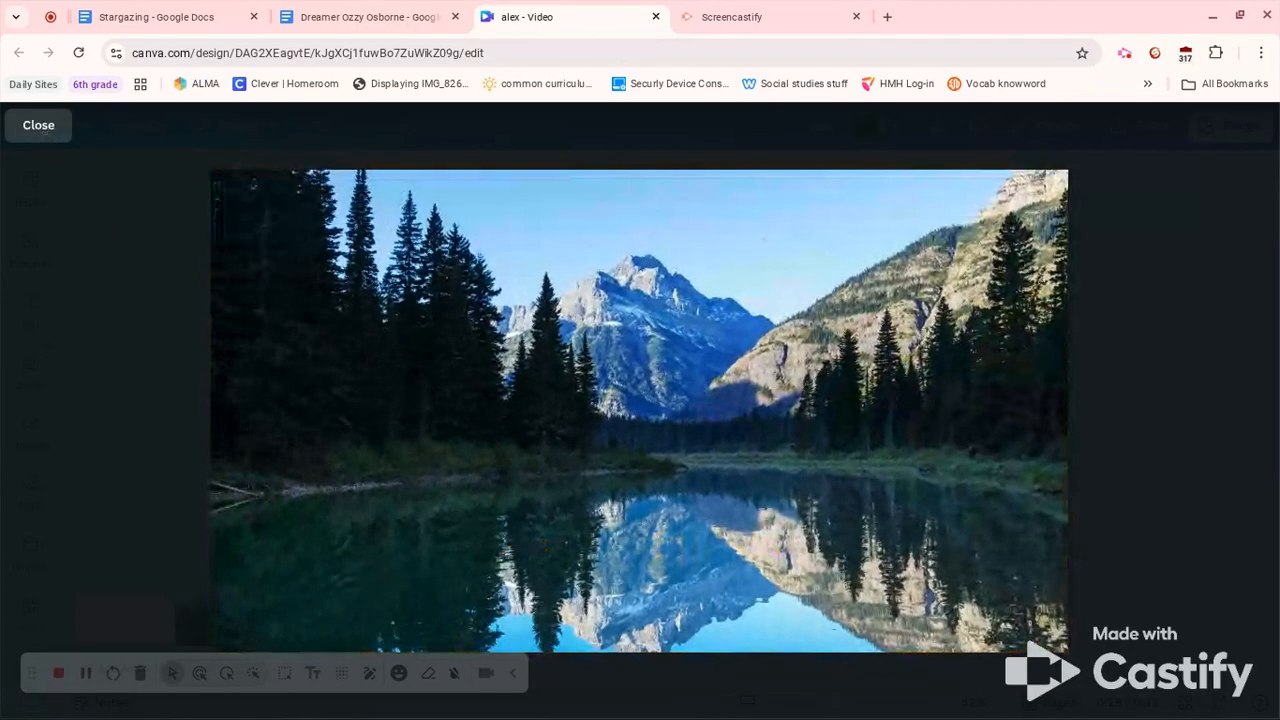
{"action": "left_click", "coordinate": [41, 136]}
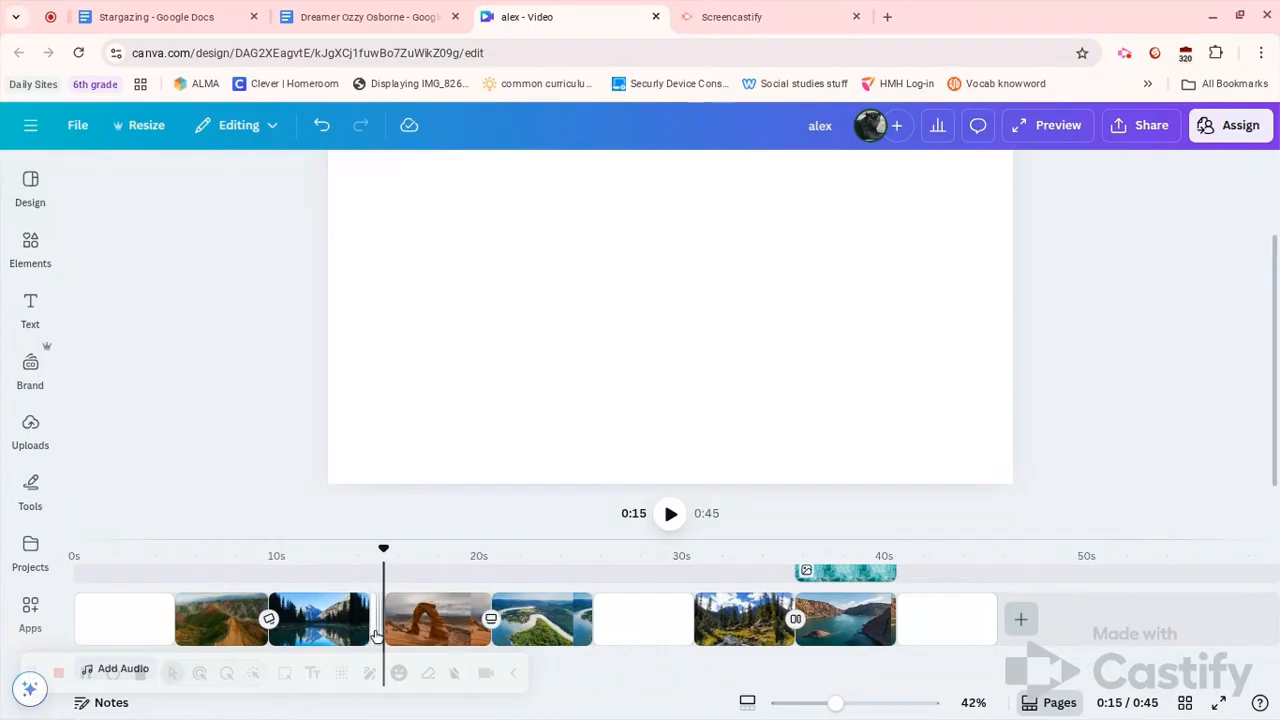
Move the teal water image clip over the final blank page and check it at 0:43
{"action": "scroll", "coordinate": [377, 636], "scroll_direction": "up", "scroll_amount": 1}
{"action": "scroll", "coordinate": [377, 636], "scroll_direction": "down", "scroll_amount": 1}
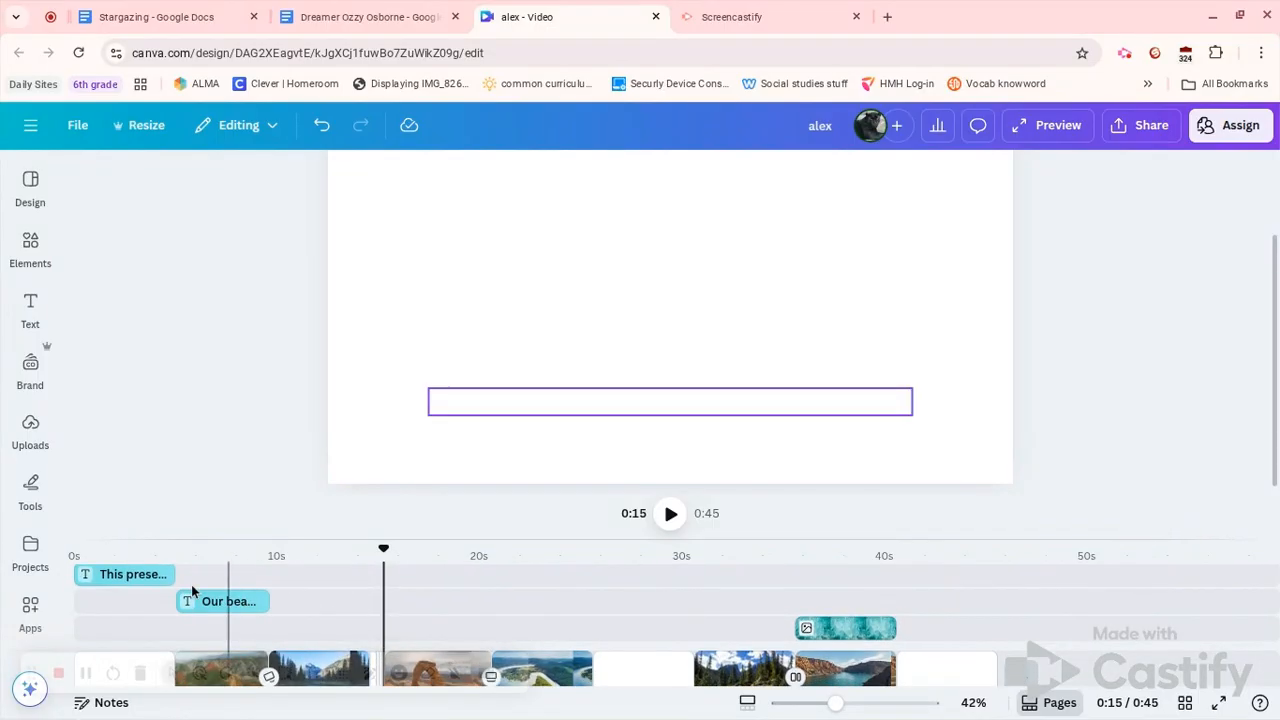
{"action": "scroll", "coordinate": [205, 612], "scroll_direction": "down", "scroll_amount": 1}
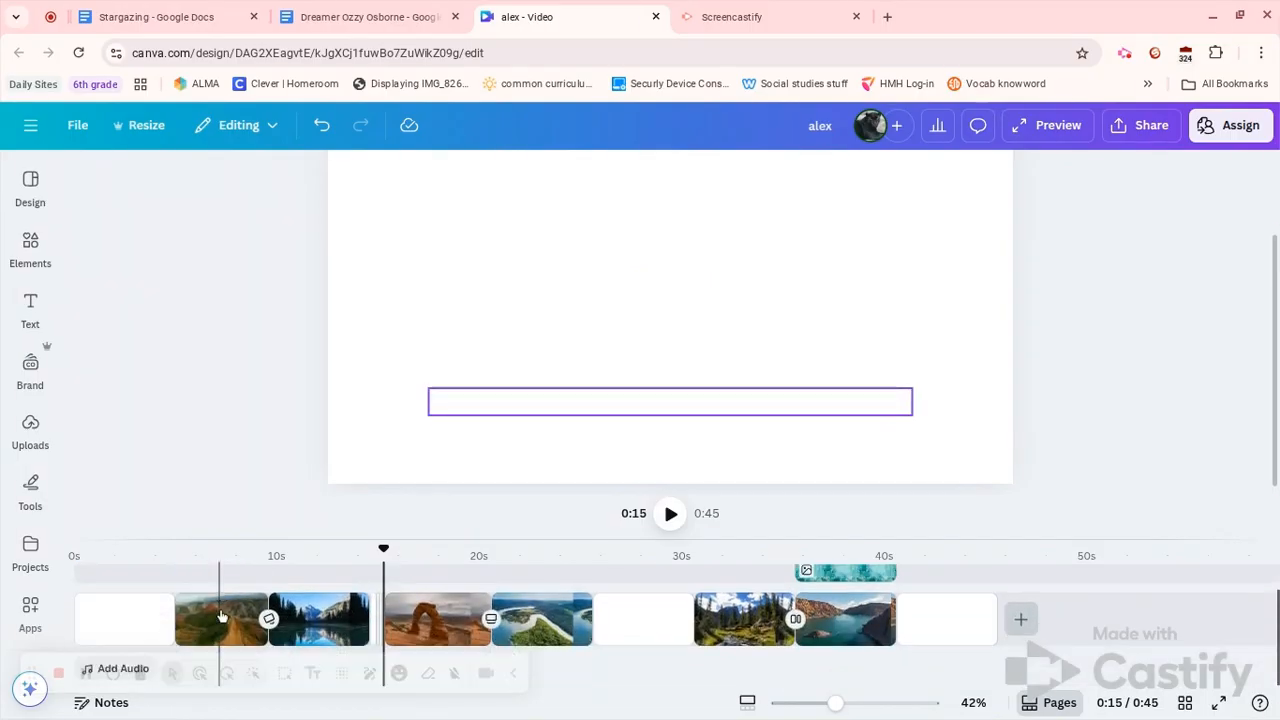
{"action": "scroll", "coordinate": [222, 615], "scroll_direction": "up", "scroll_amount": 1}
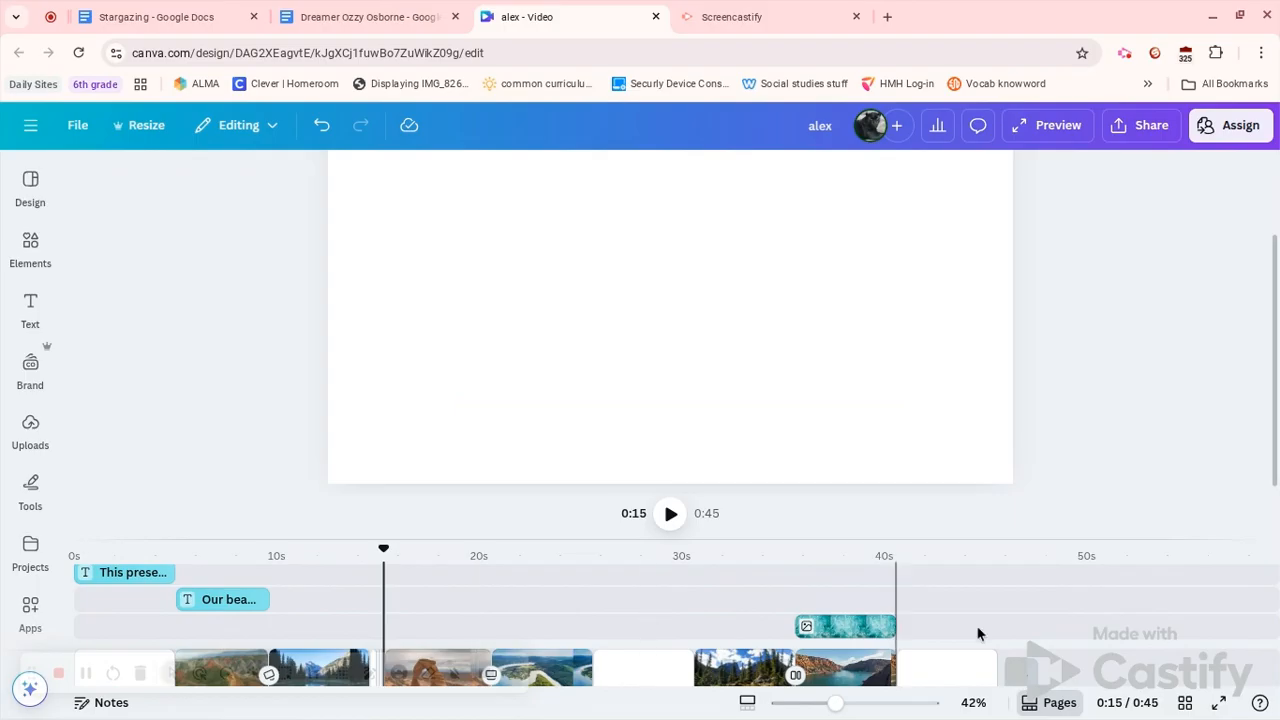
{"action": "scroll", "coordinate": [980, 633], "scroll_direction": "down", "scroll_amount": 1}
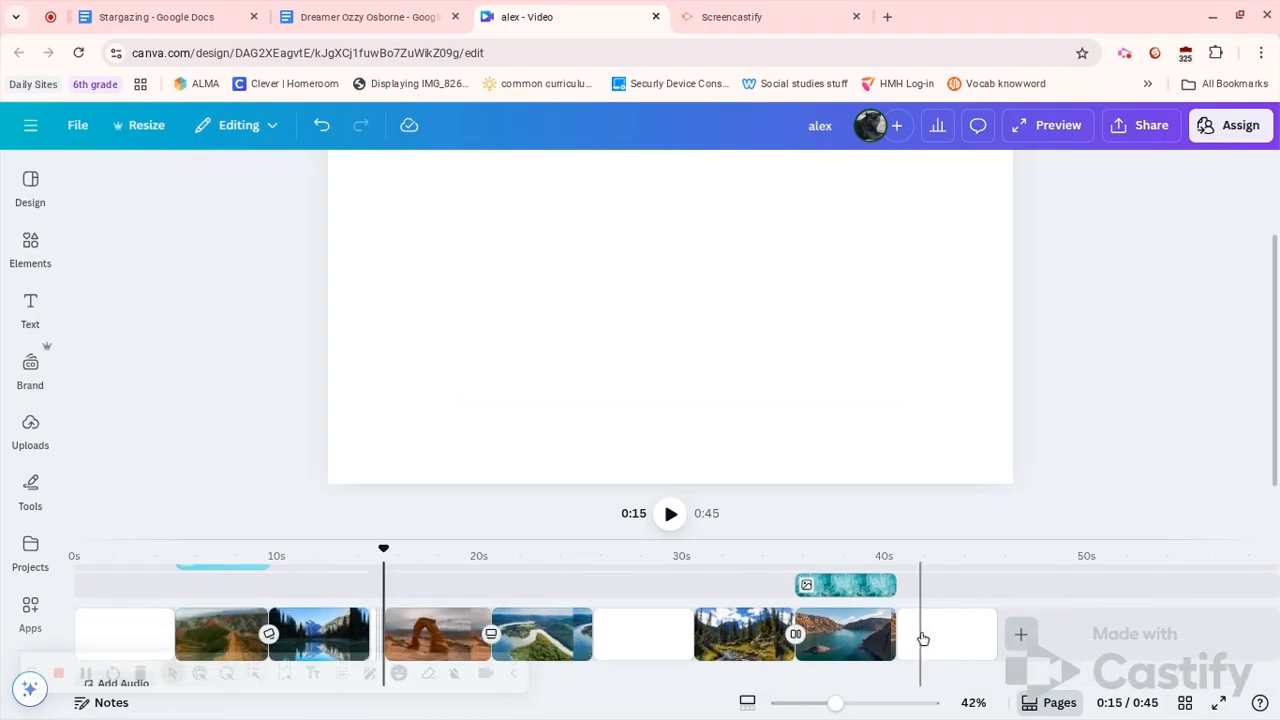
{"action": "left_click", "coordinate": [922, 638]}
{"action": "left_click_drag", "start_coordinate": [864, 587], "coordinate": [966, 584]}
{"action": "left_click", "coordinate": [966, 584]}
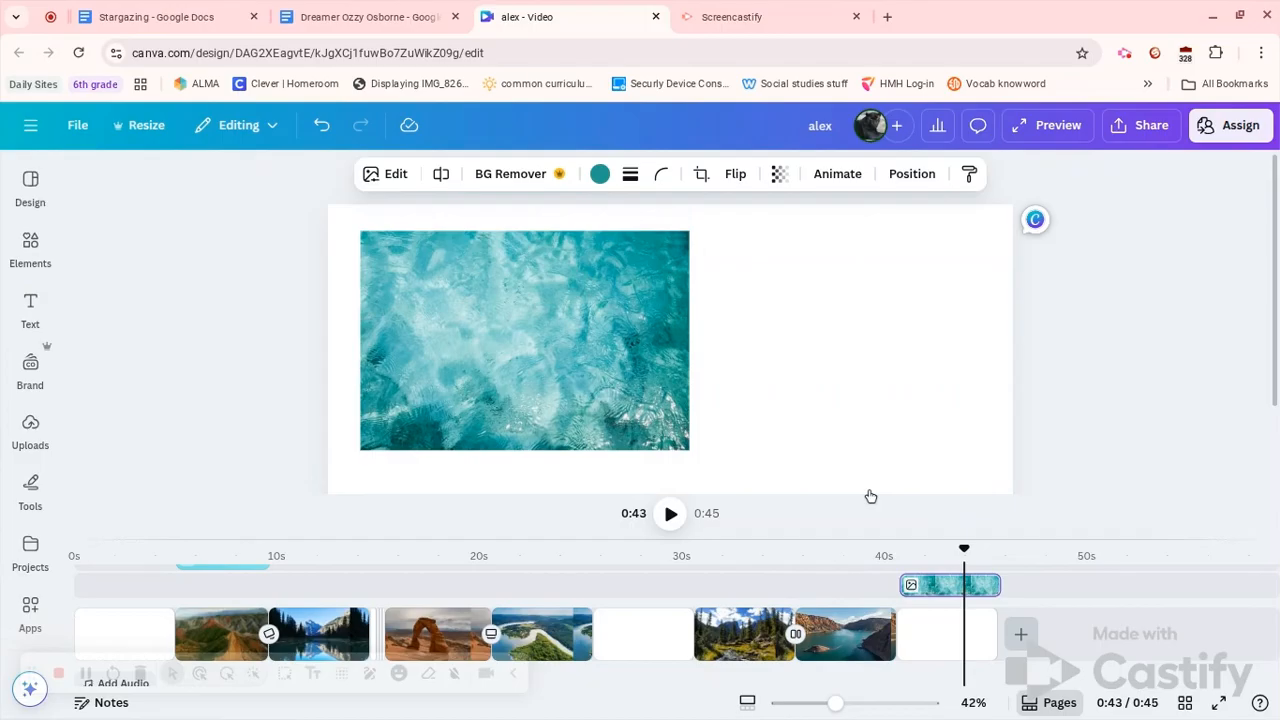
Select all of the credit text on the title page
{"action": "left_click", "coordinate": [126, 623]}
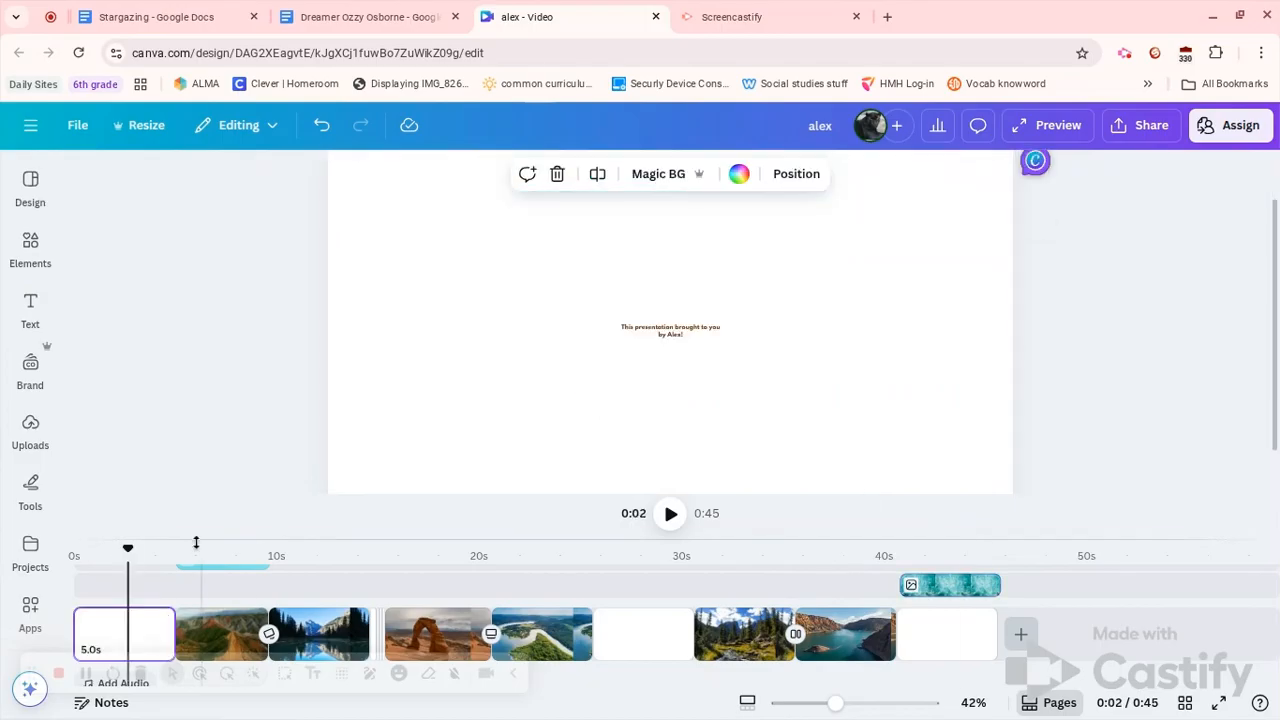
{"action": "left_click", "coordinate": [671, 330]}
{"action": "double_click", "coordinate": [671, 328]}
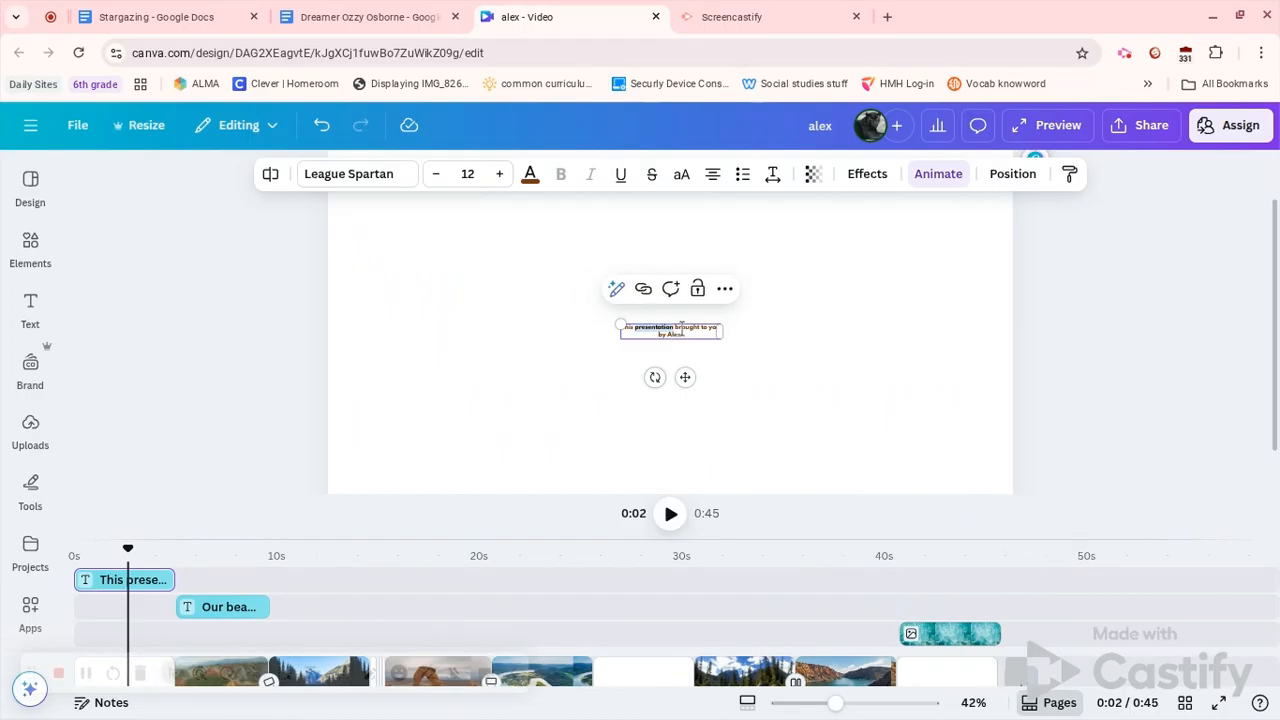
{"action": "left_click", "coordinate": [687, 330]}
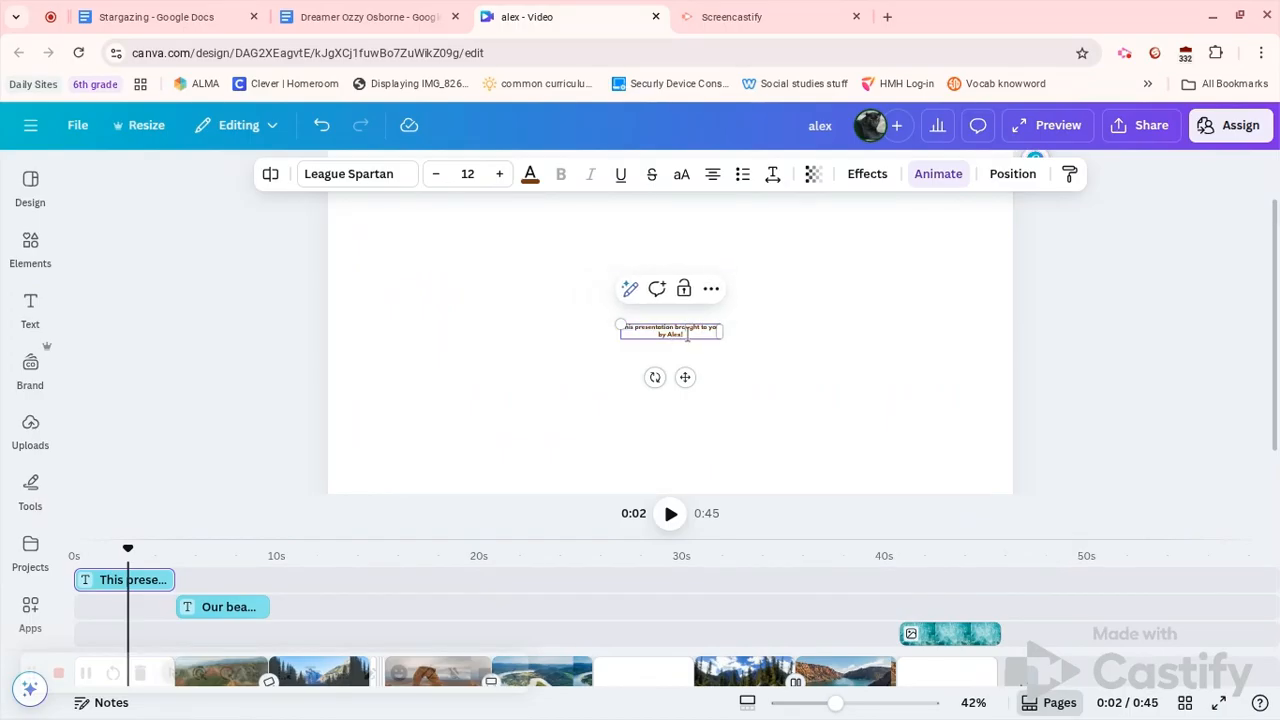
{"action": "right_click", "coordinate": [687, 336]}
{"action": "key", "text": "Escape"}
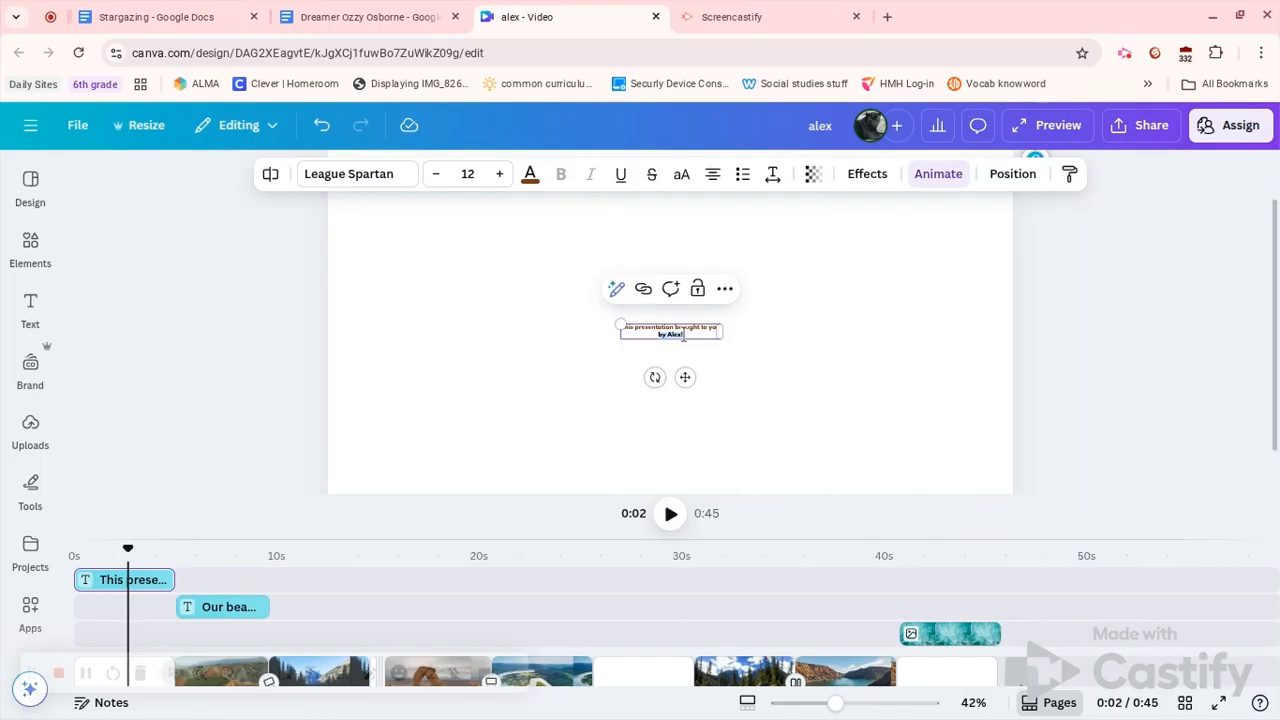
{"action": "left_click", "coordinate": [684, 335]}
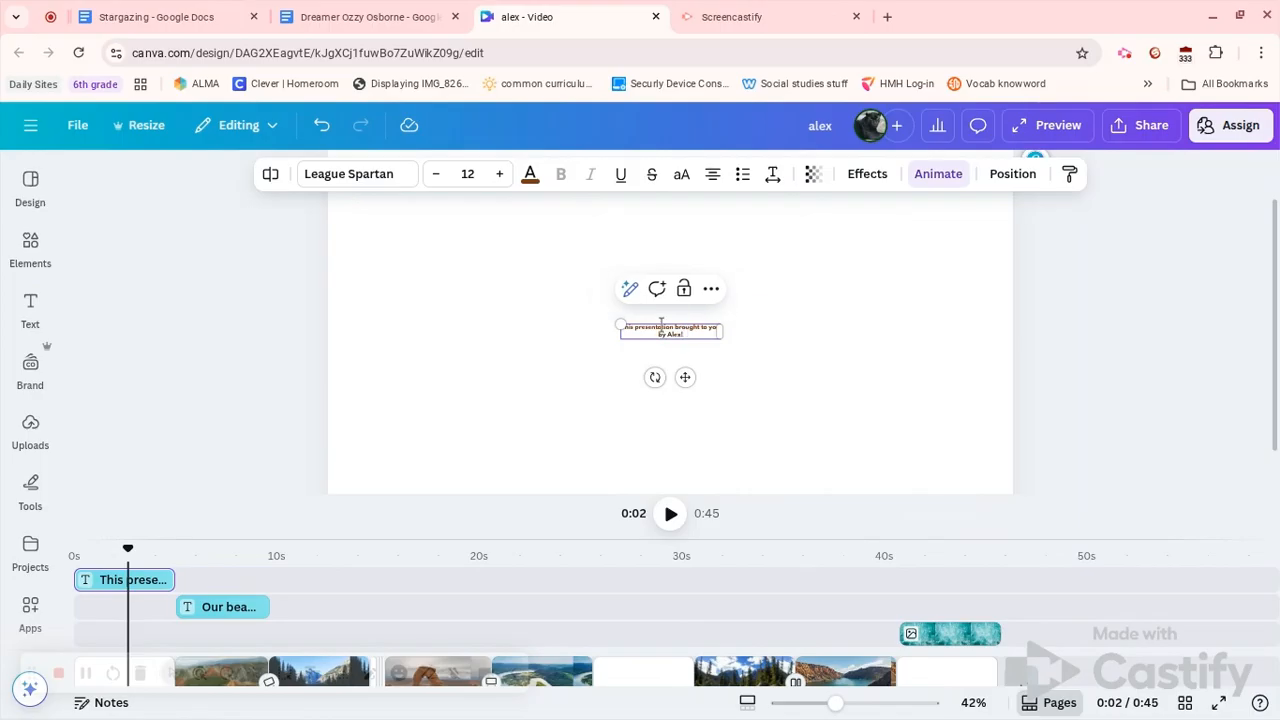
{"action": "left_click_drag", "start_coordinate": [661, 326], "coordinate": [621, 324]}
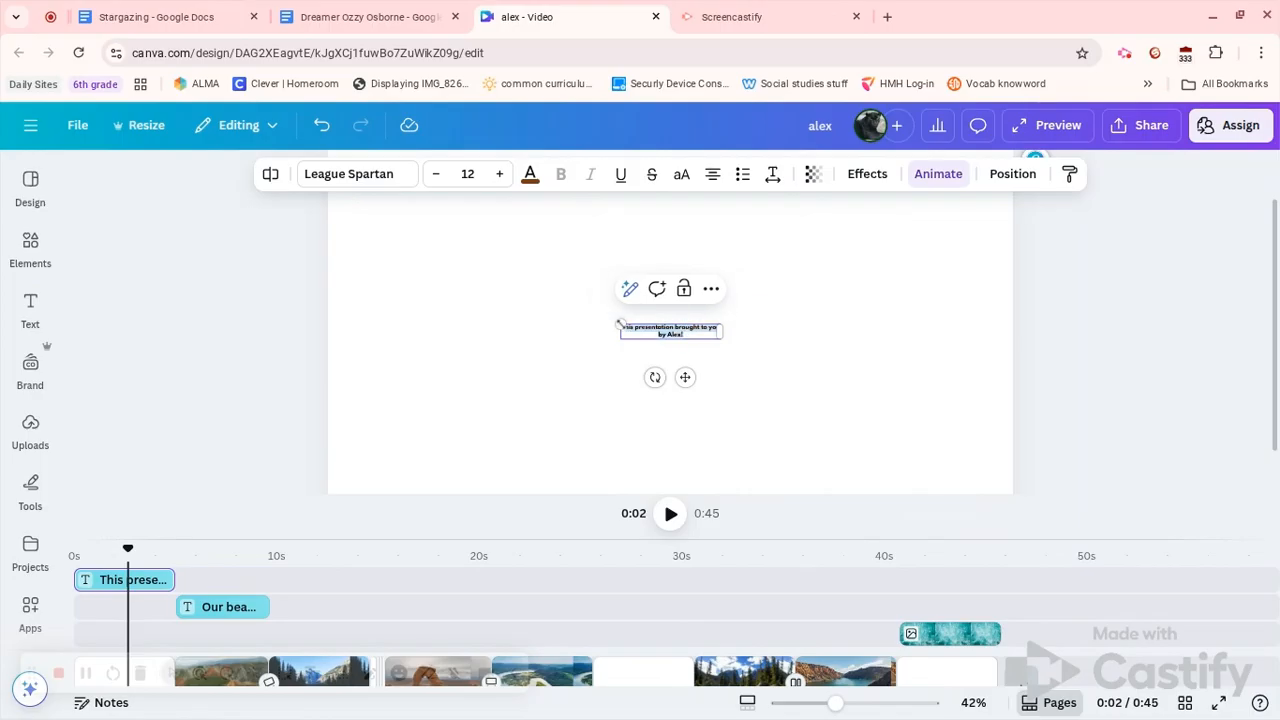
Enlarge the credit text to 48 pt and give it the Ascend animation
{"action": "left_click", "coordinate": [468, 174]}
{"action": "type", "text": "48"}
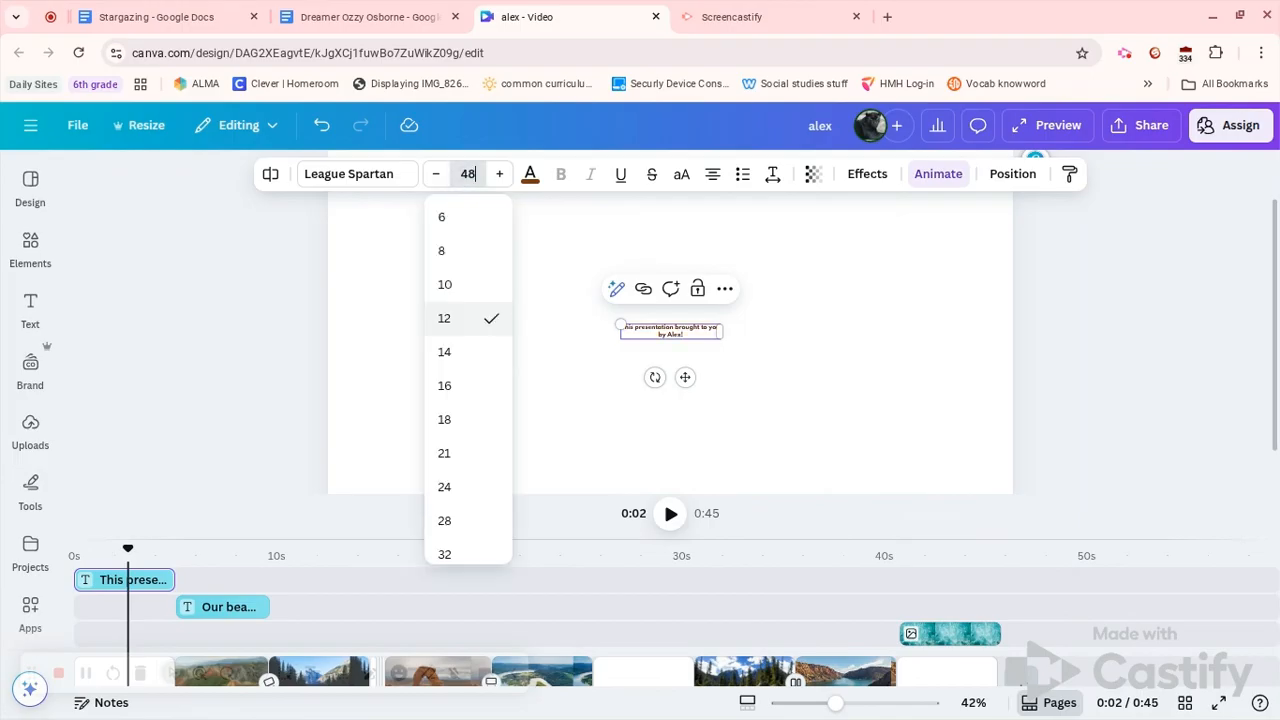
{"action": "key", "text": "Return"}
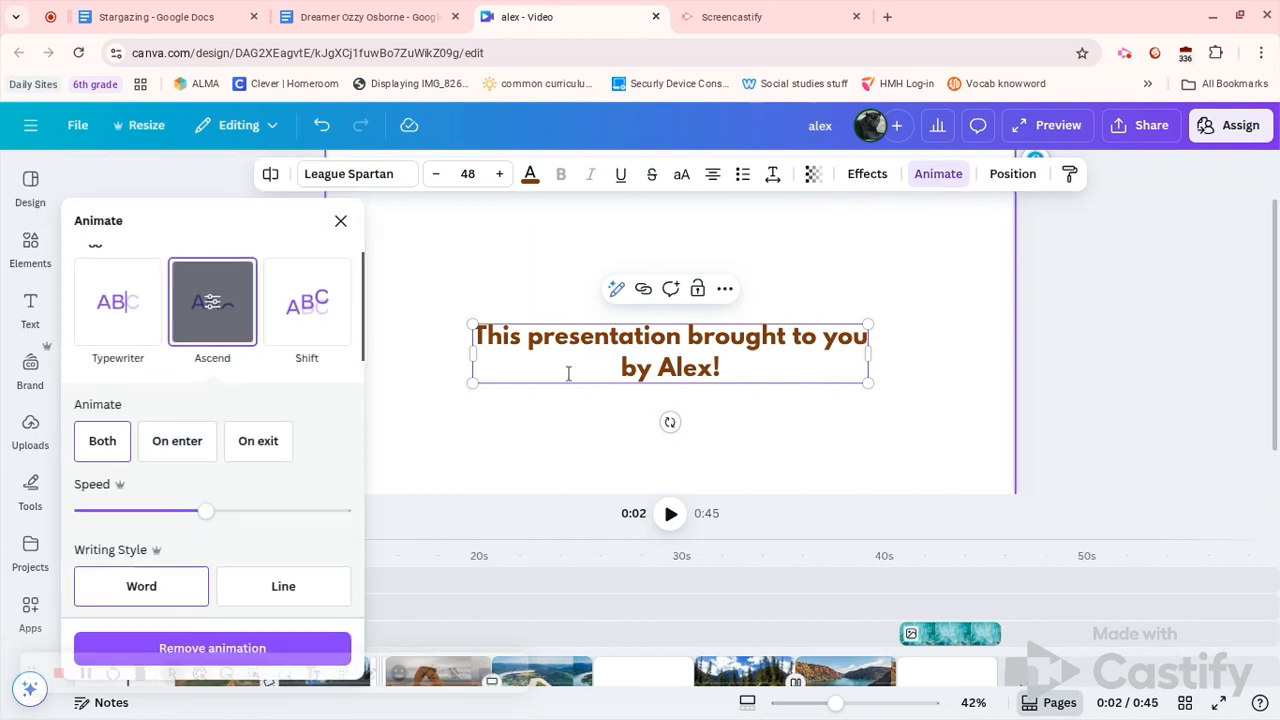
{"action": "left_click", "coordinate": [335, 303]}
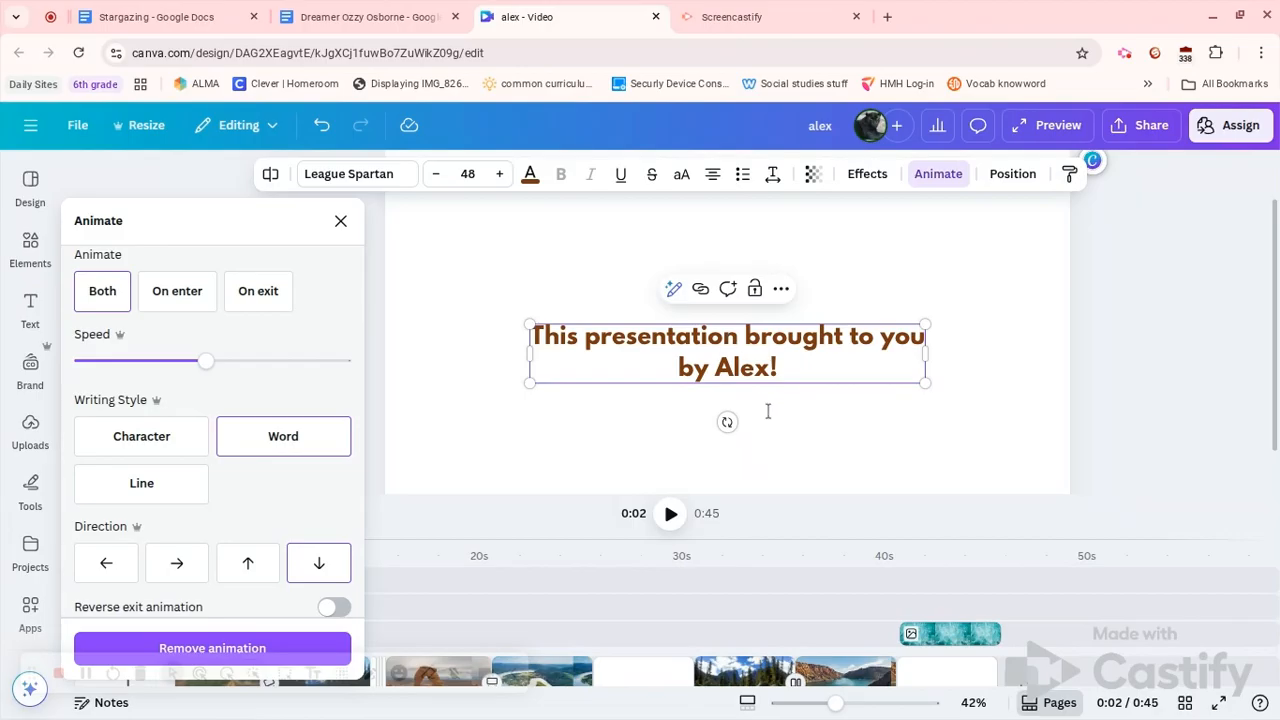
{"action": "left_click", "coordinate": [981, 378]}
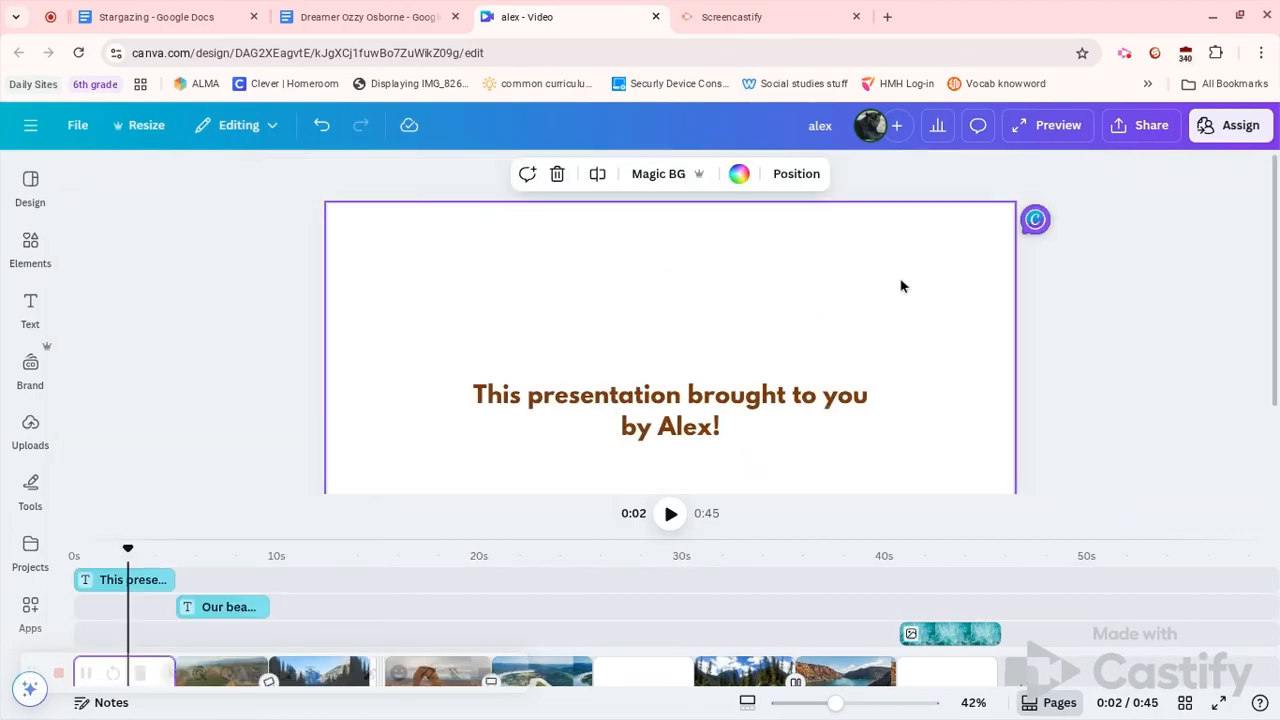
Set the title page background colour to orange #efa92a
{"action": "left_click", "coordinate": [740, 176]}
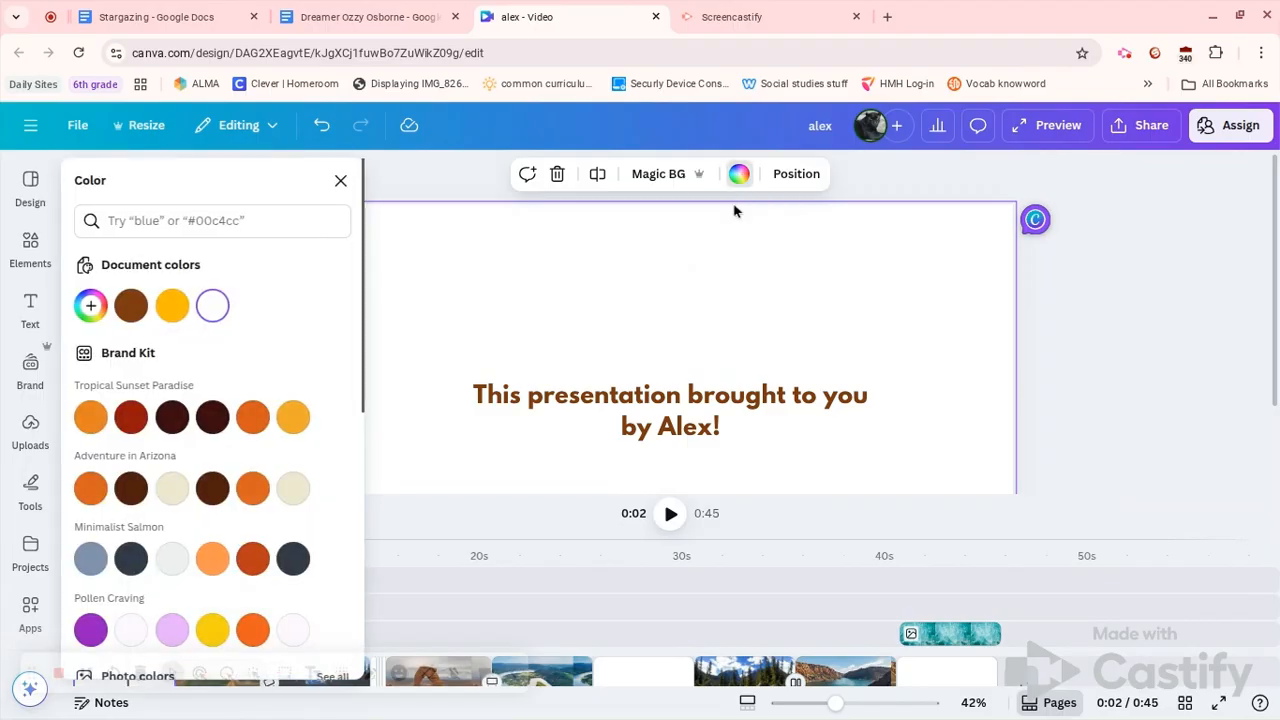
{"action": "left_click", "coordinate": [292, 420]}
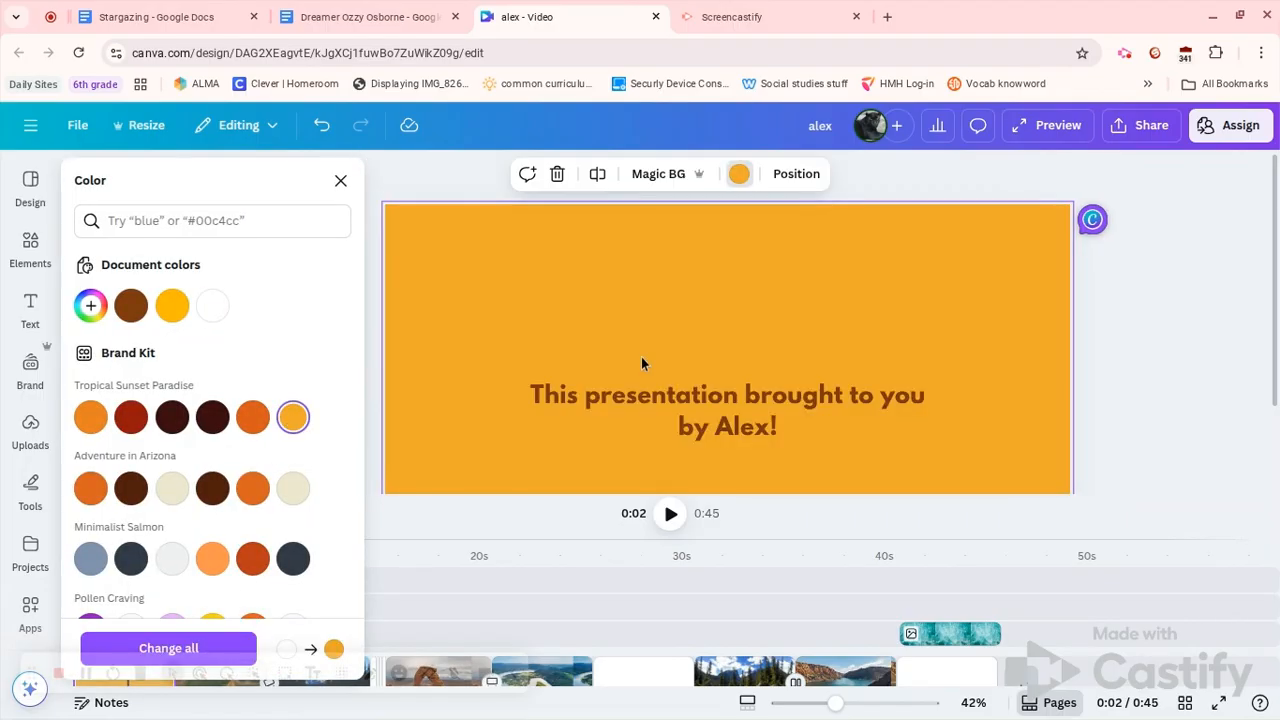
{"action": "left_click", "coordinate": [1145, 393]}
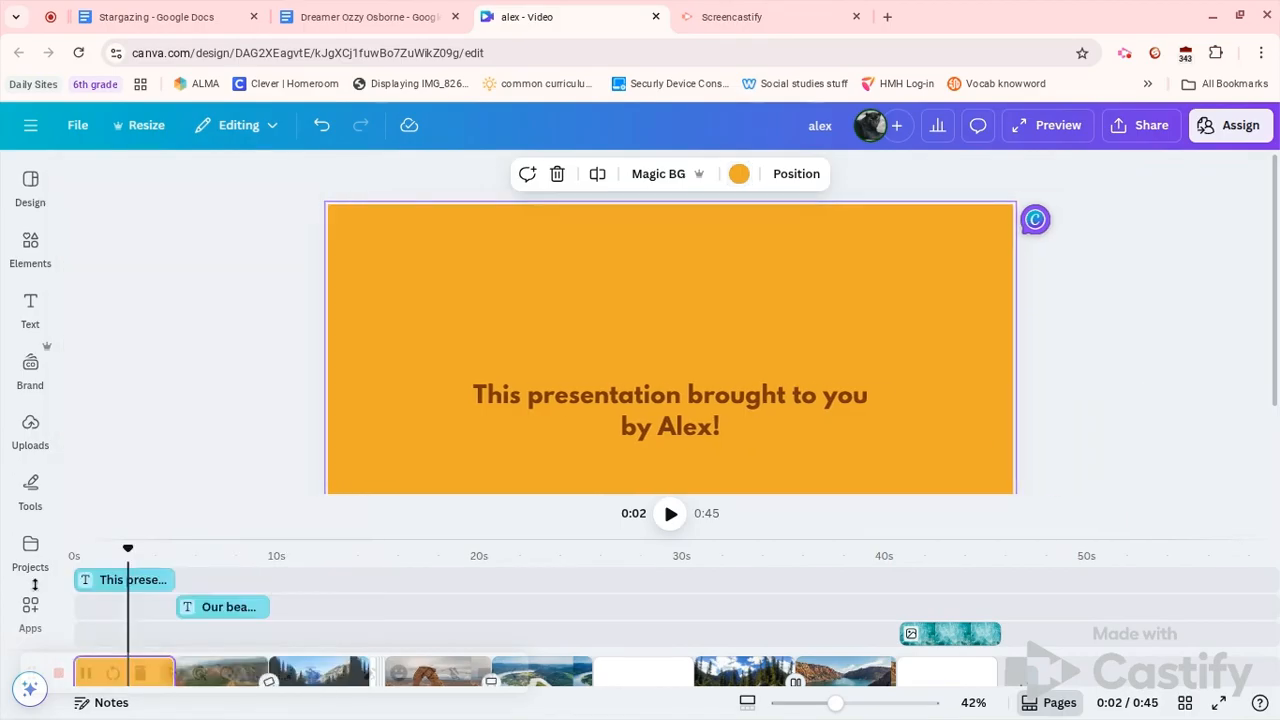
{"action": "mouse_move", "coordinate": [85, 678]}
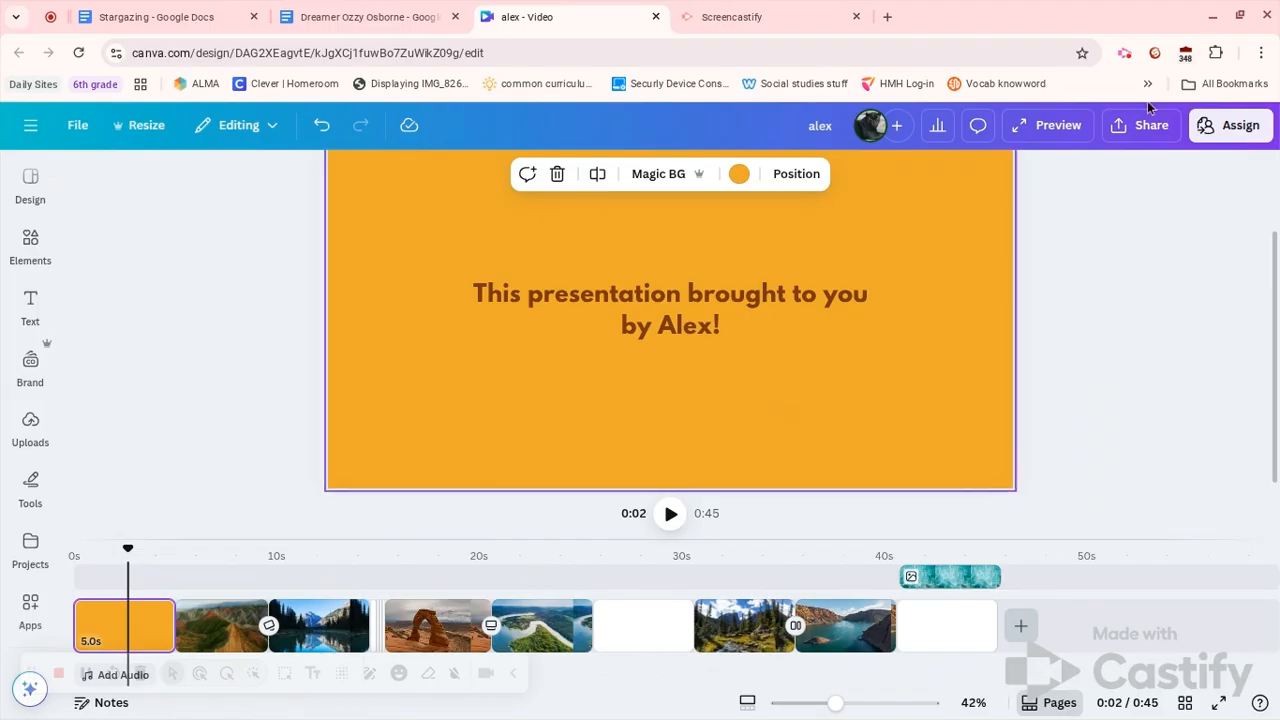
{"action": "left_click", "coordinate": [1059, 133]}
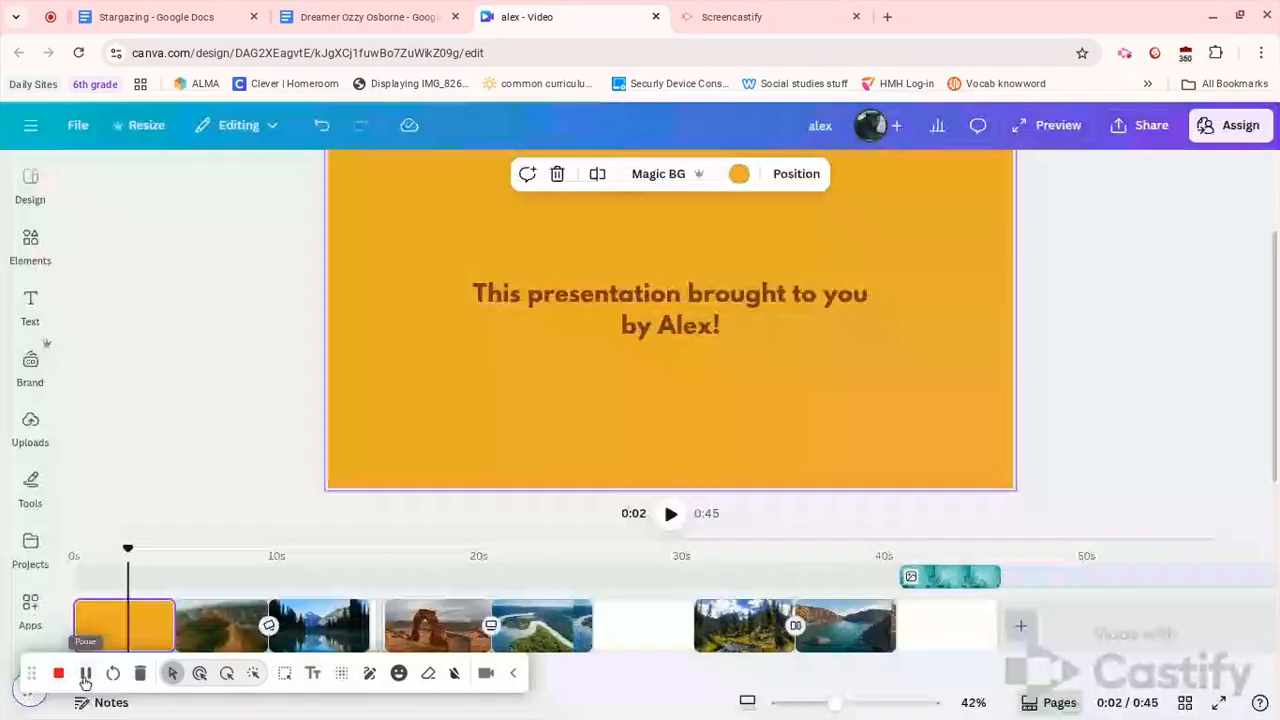
Delete the blank white page and trim the lake clip to about 2.7 seconds
{"action": "left_click", "coordinate": [660, 631]}
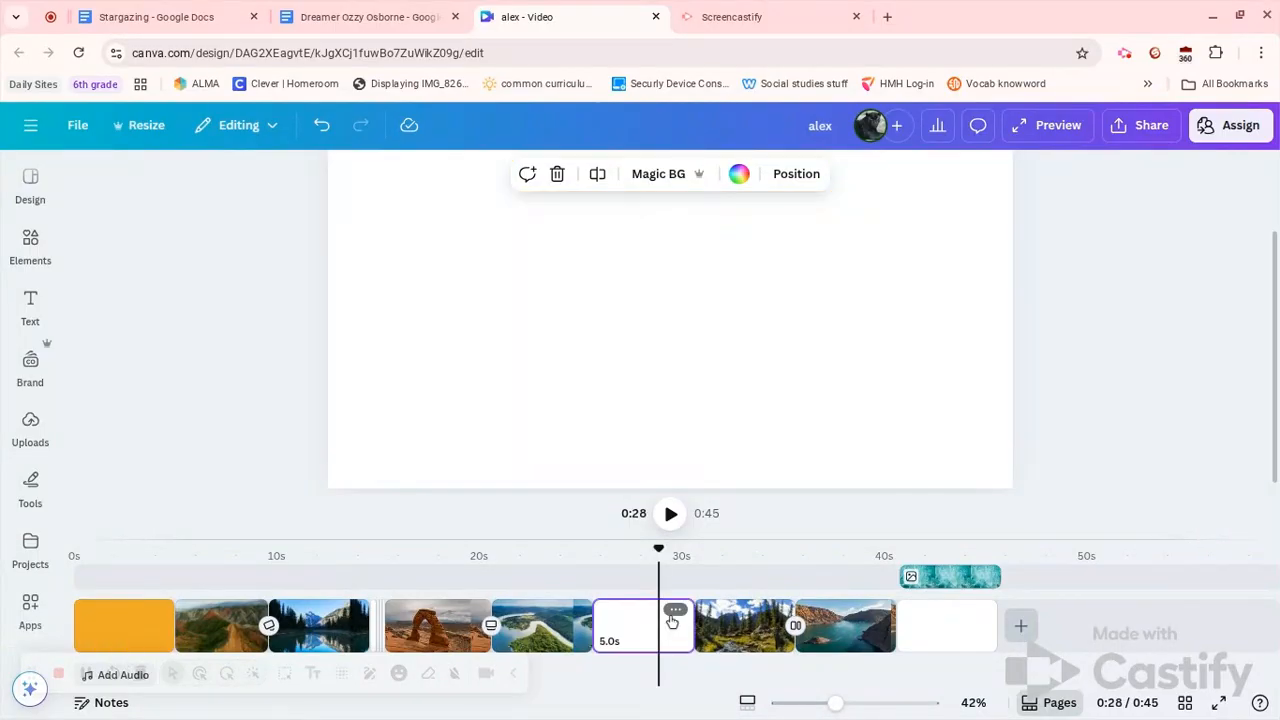
{"action": "left_click", "coordinate": [558, 176]}
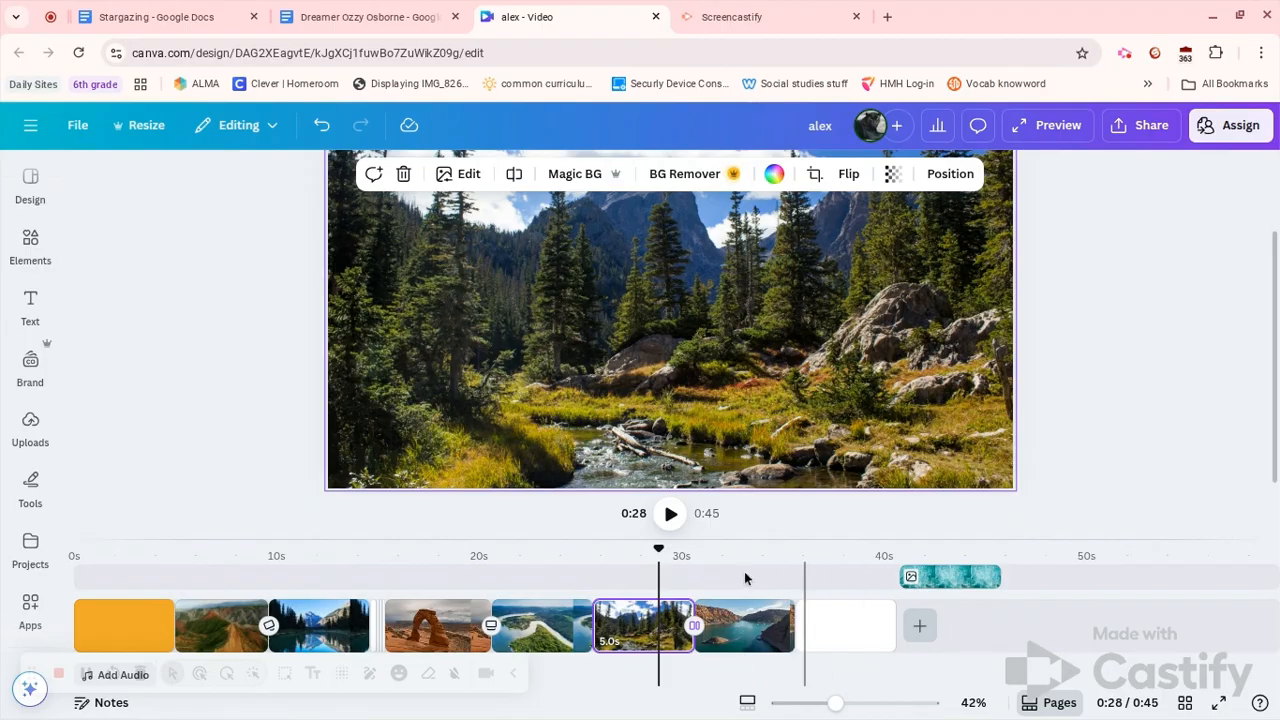
{"action": "left_click_drag", "start_coordinate": [788, 622], "coordinate": [751, 628]}
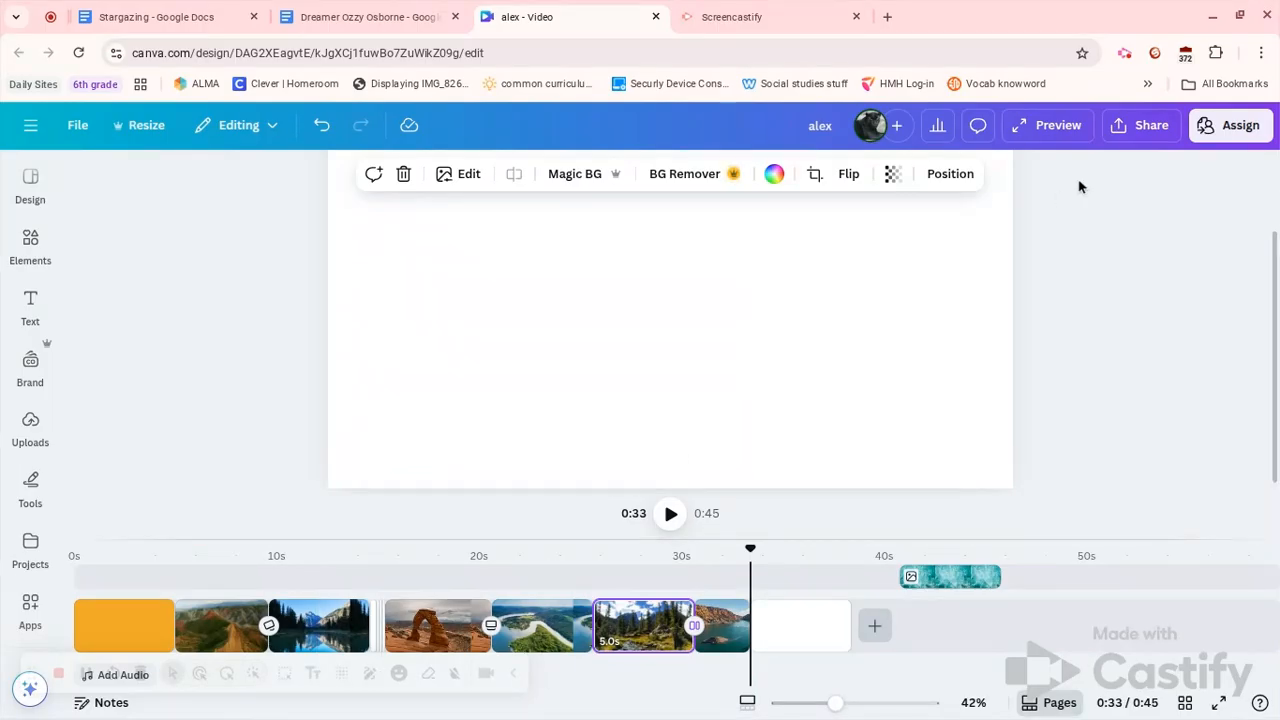
Add the teacher's e-mail address as a collaborator with edit access in the Share panel
{"action": "left_click", "coordinate": [1138, 130]}
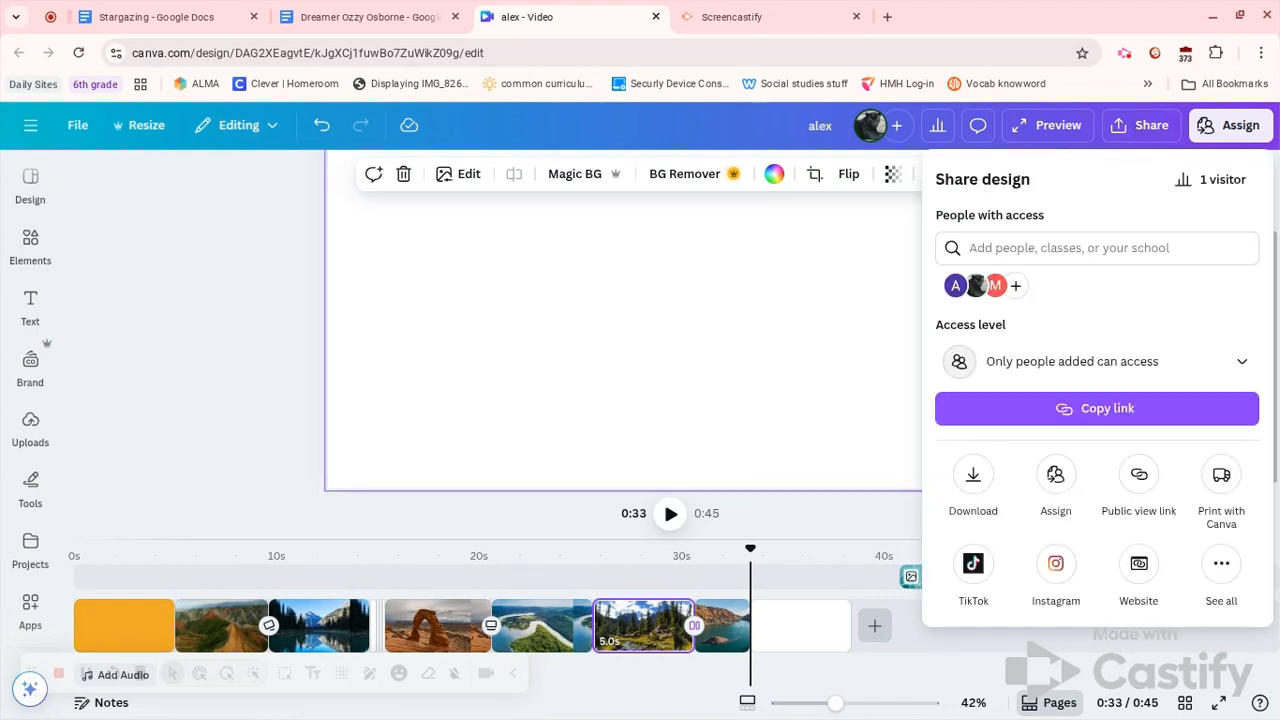
{"action": "left_click", "coordinate": [991, 248]}
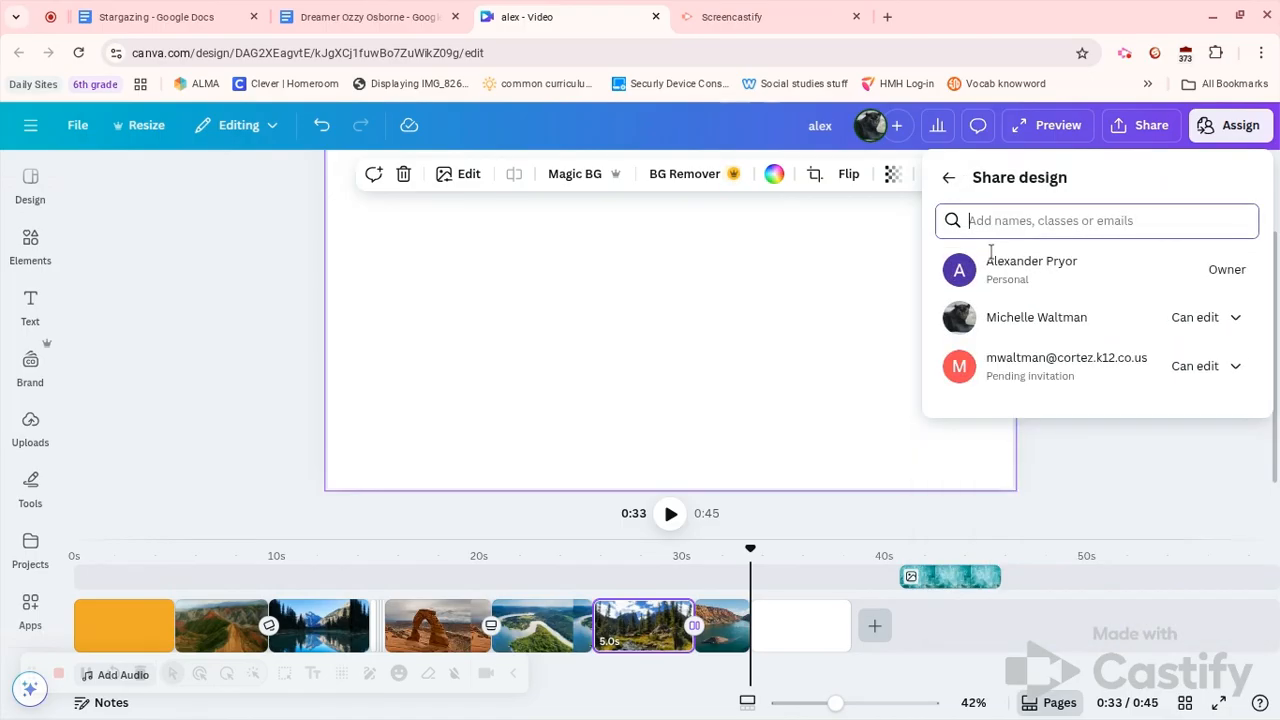
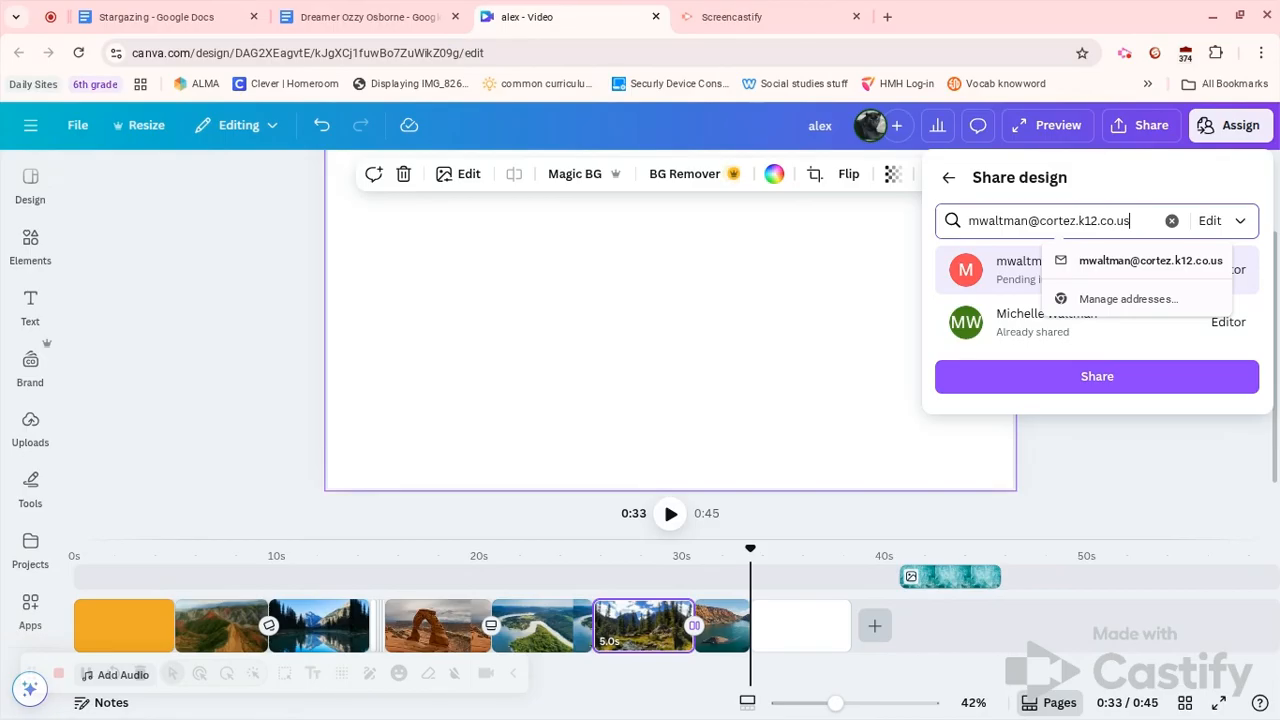
{"action": "left_click", "coordinate": [1129, 376]}
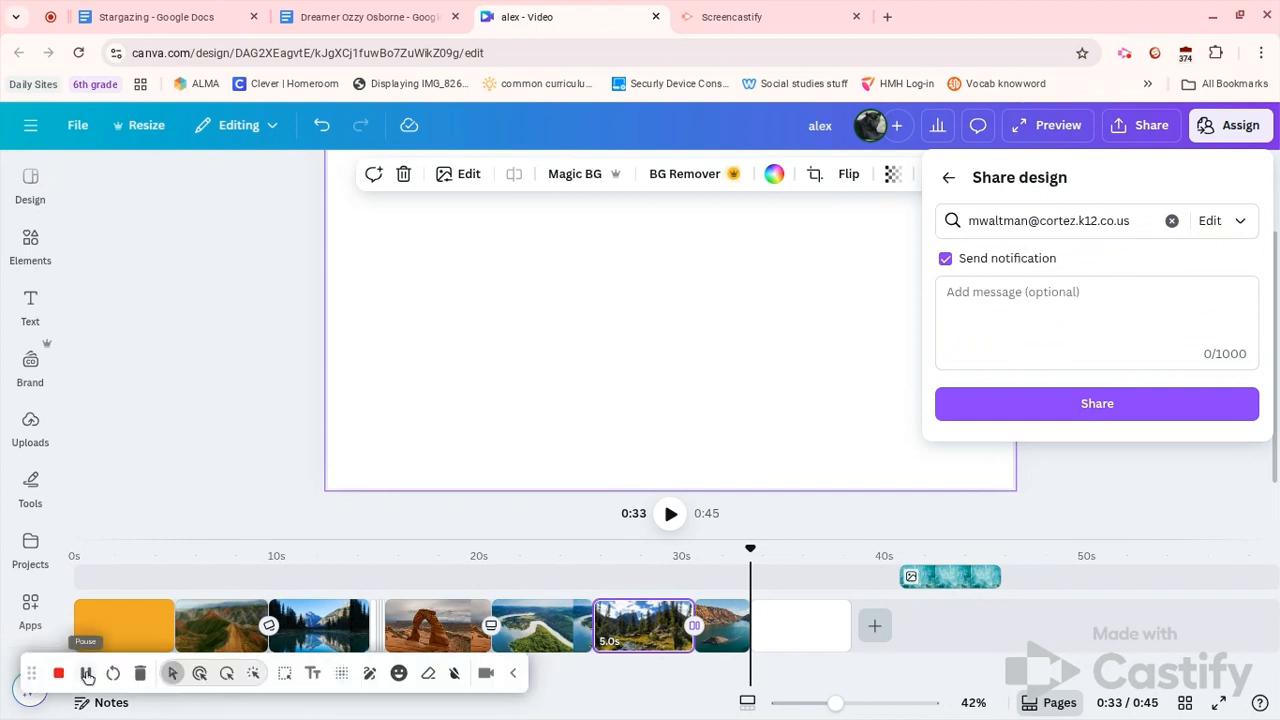
Close the Share panel and return to the video editor
{"action": "left_click", "coordinate": [87, 675]}
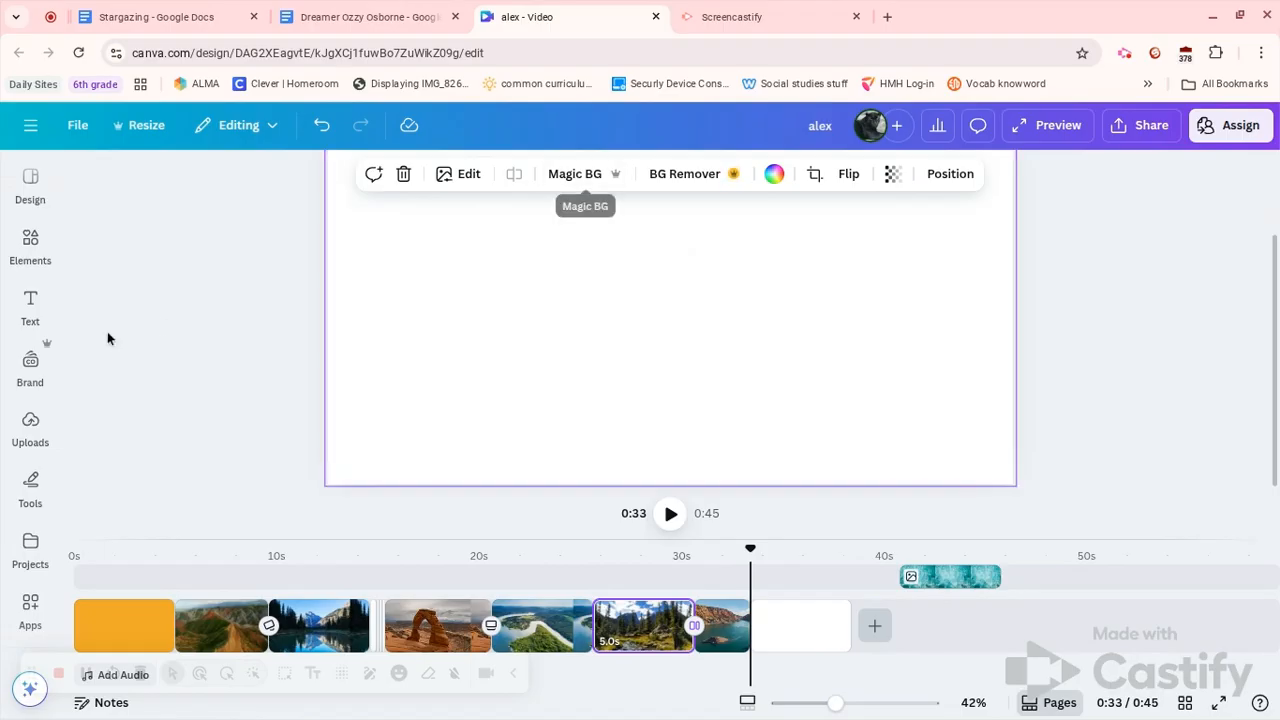
{"action": "mouse_move", "coordinate": [60, 436]}
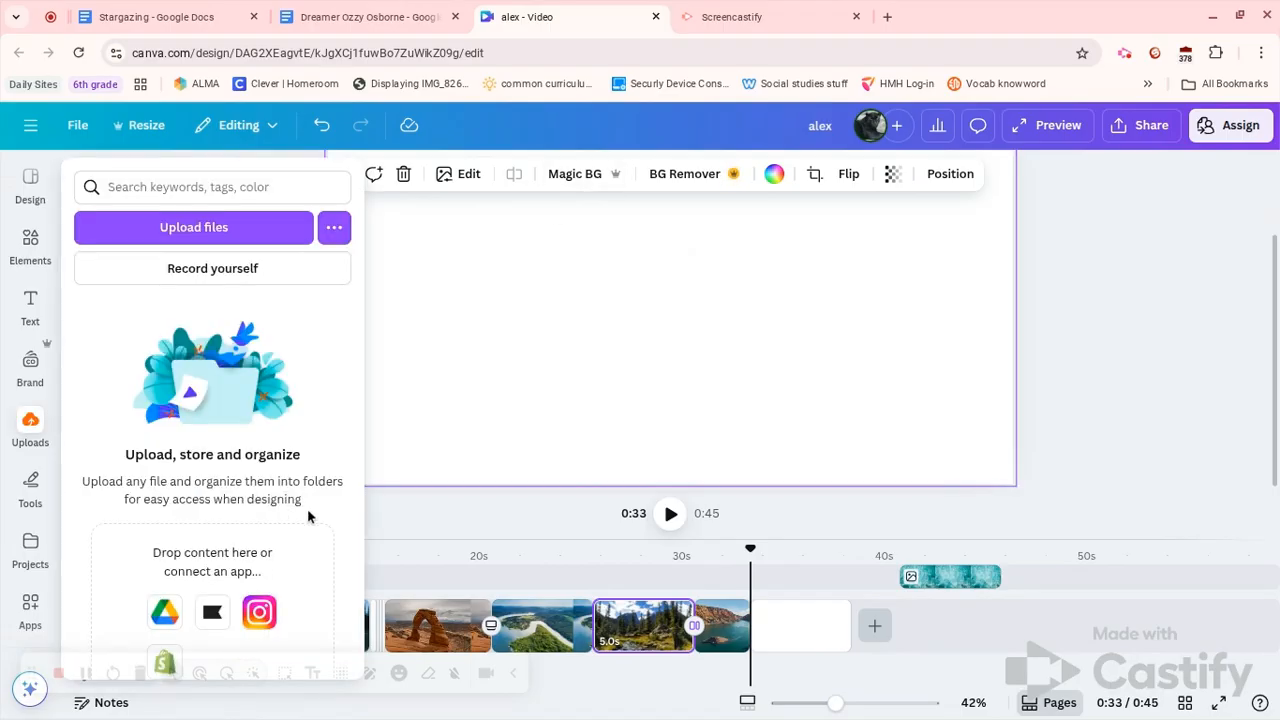